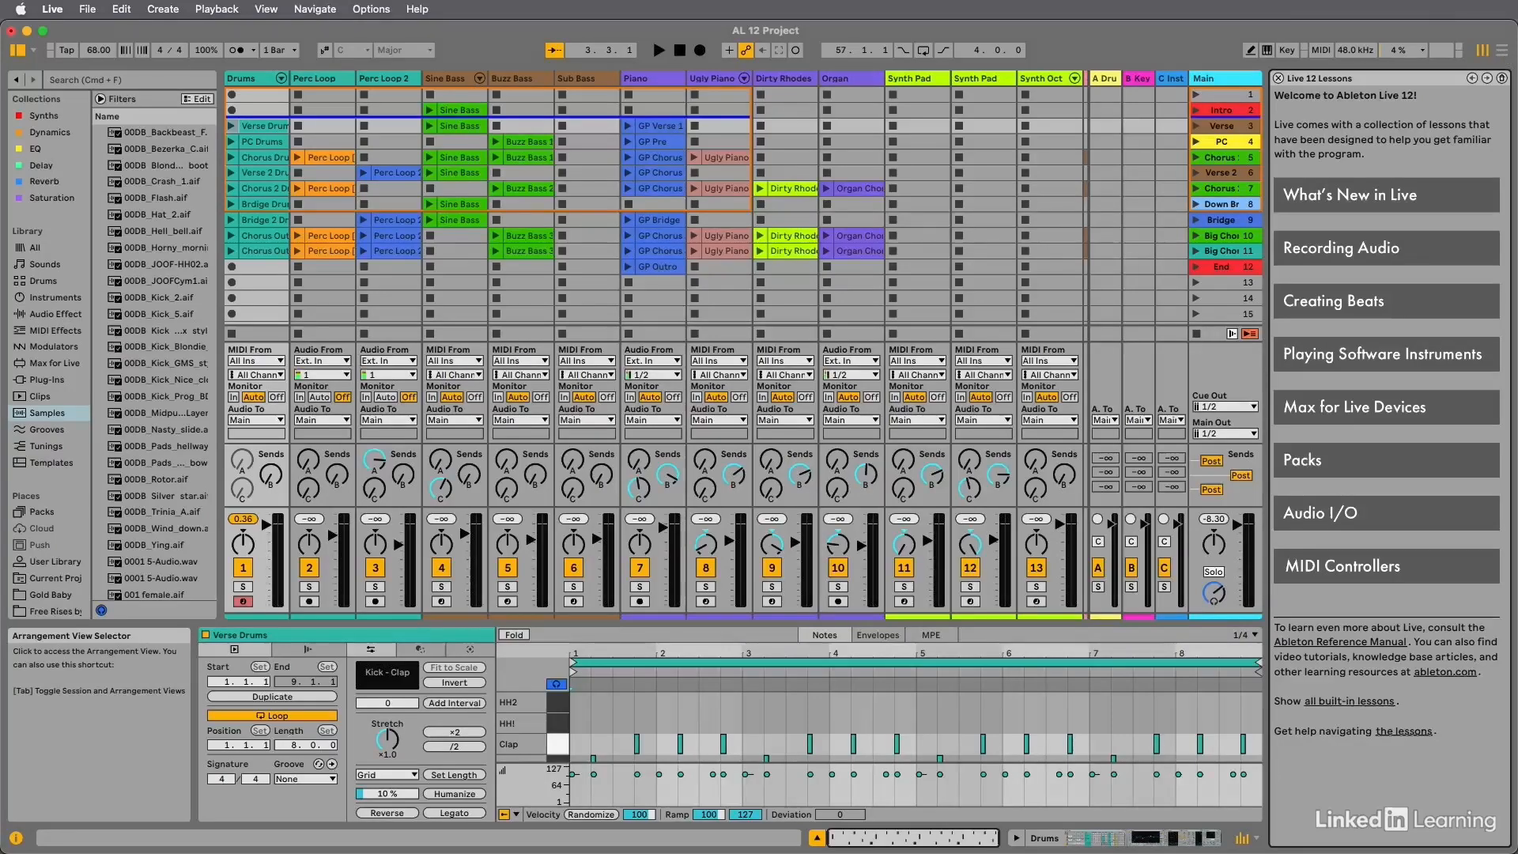
Switch from the Session View to the Arrangement View and back to the Session View.
key("Tab")
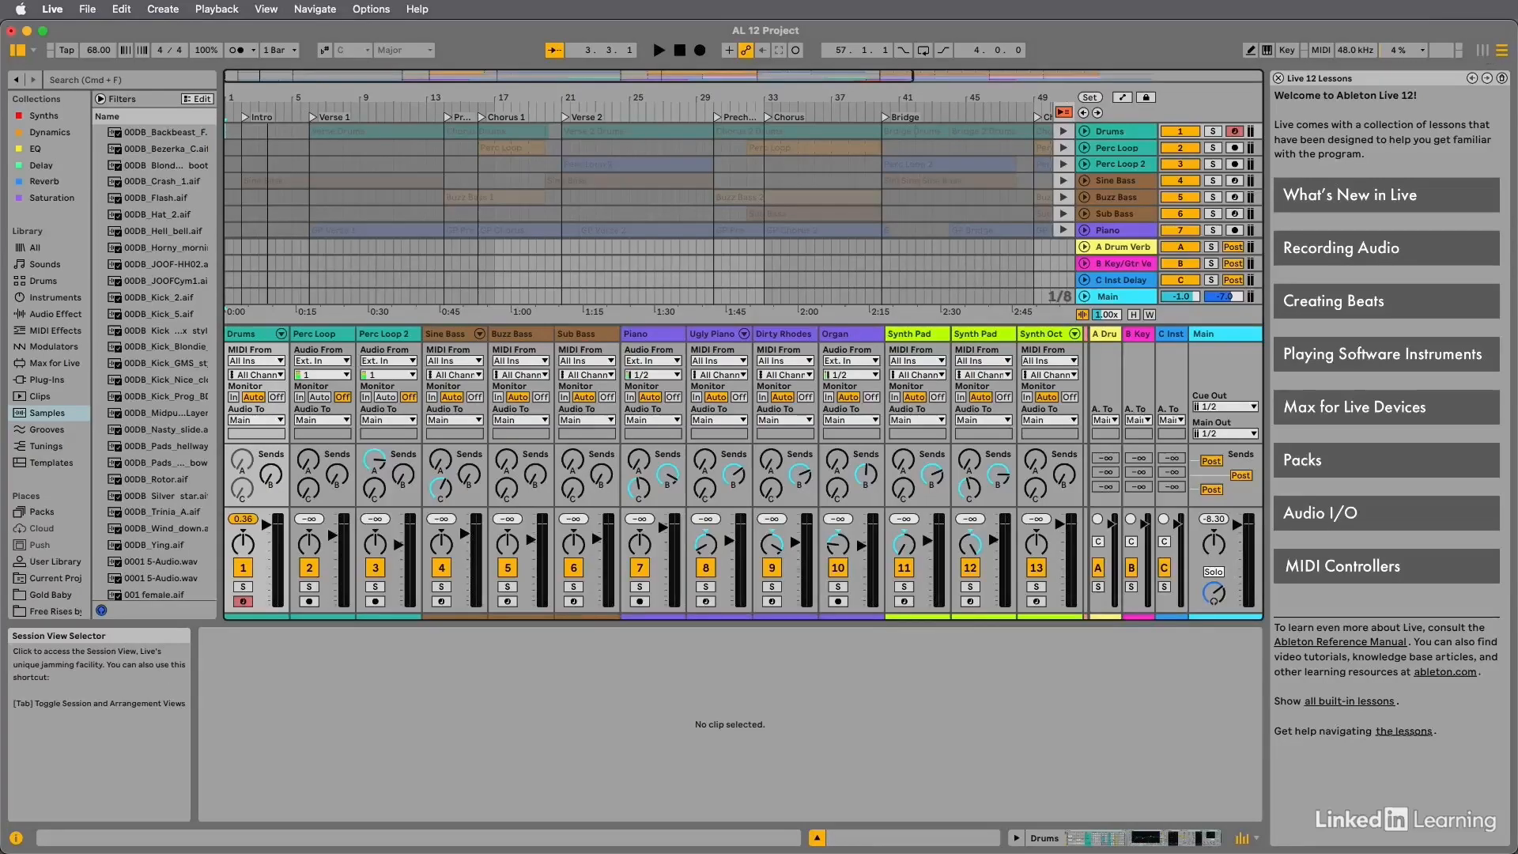
left_click(1484, 52)
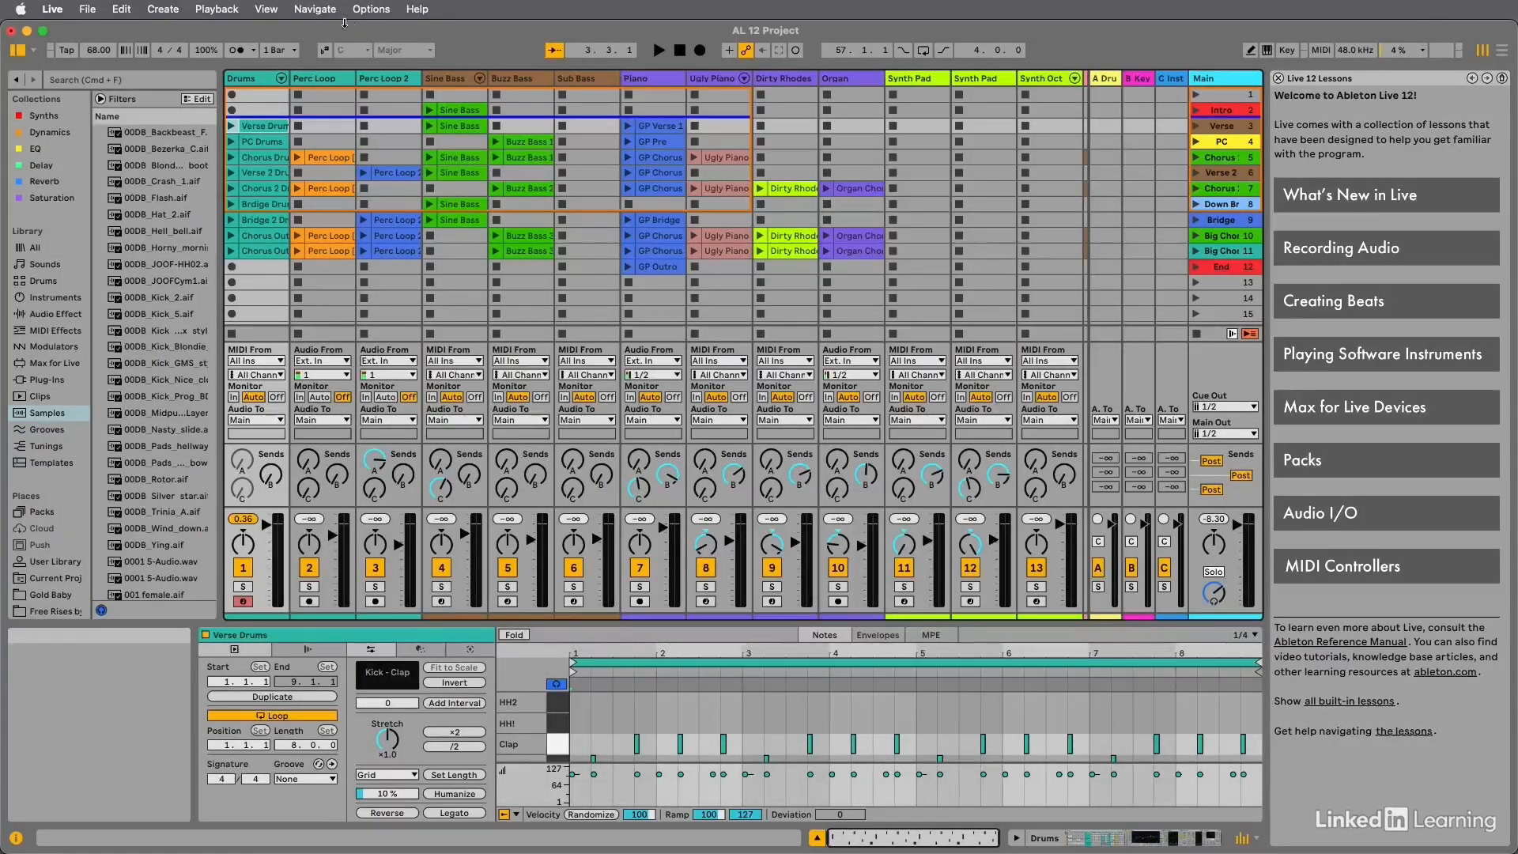
Review the available view options, and close the Live 12 Lessons Help View.
left_click(269, 10)
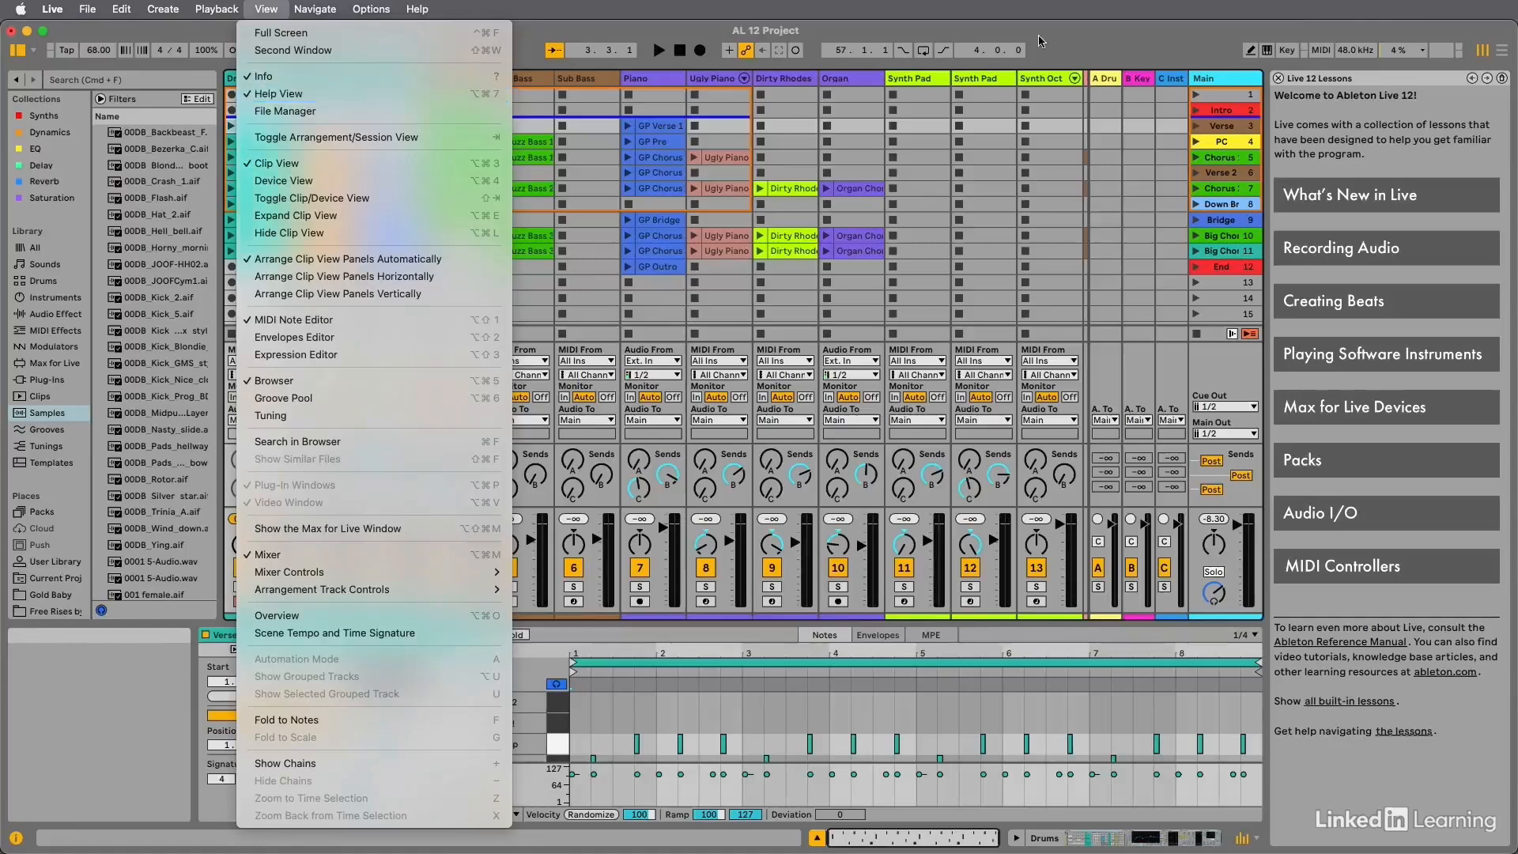
left_click(1074, 41)
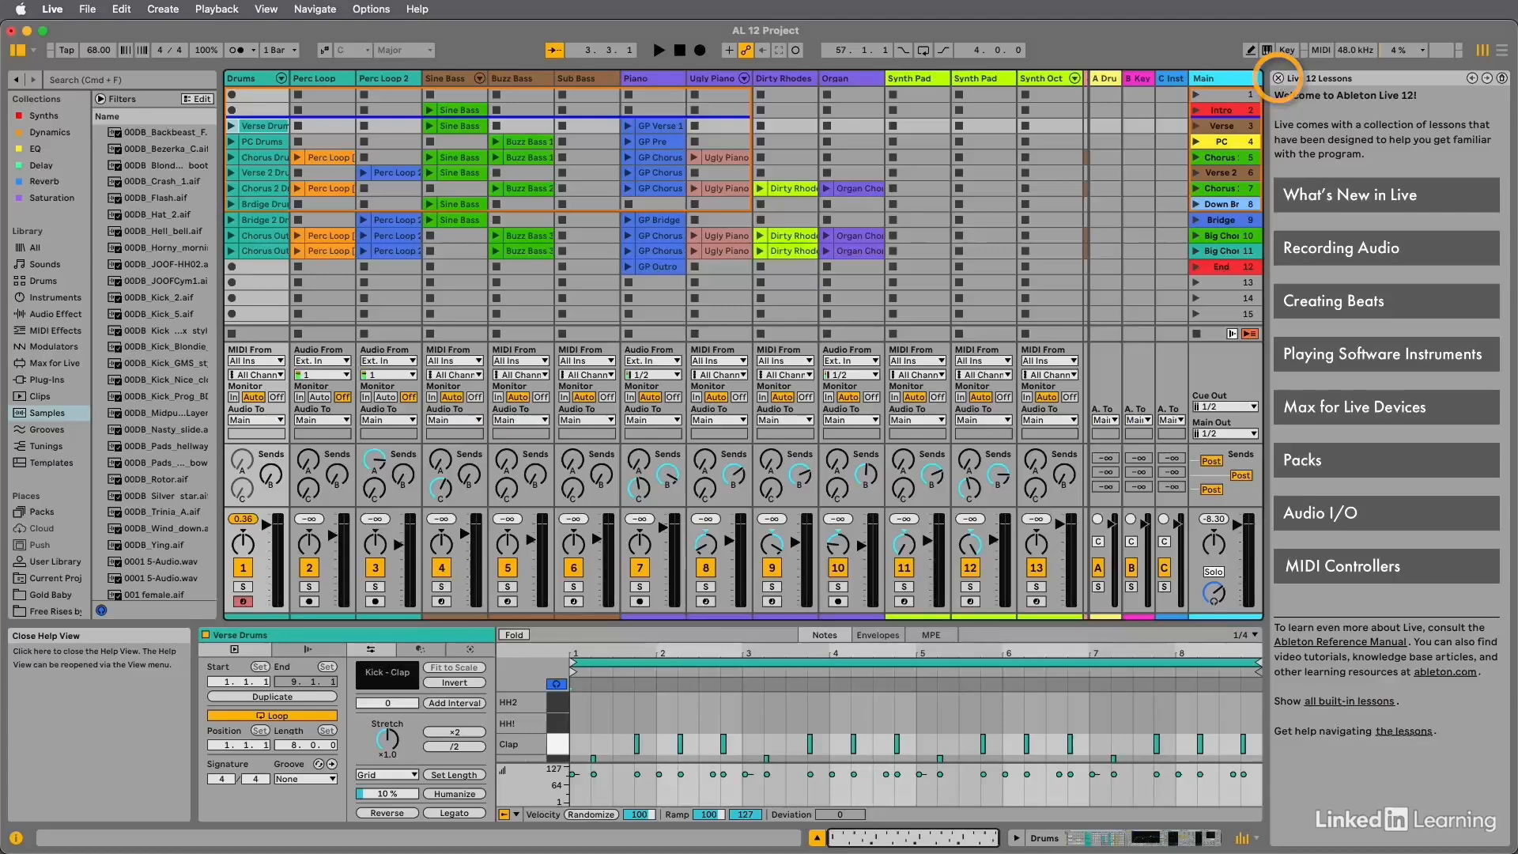
left_click(1278, 78)
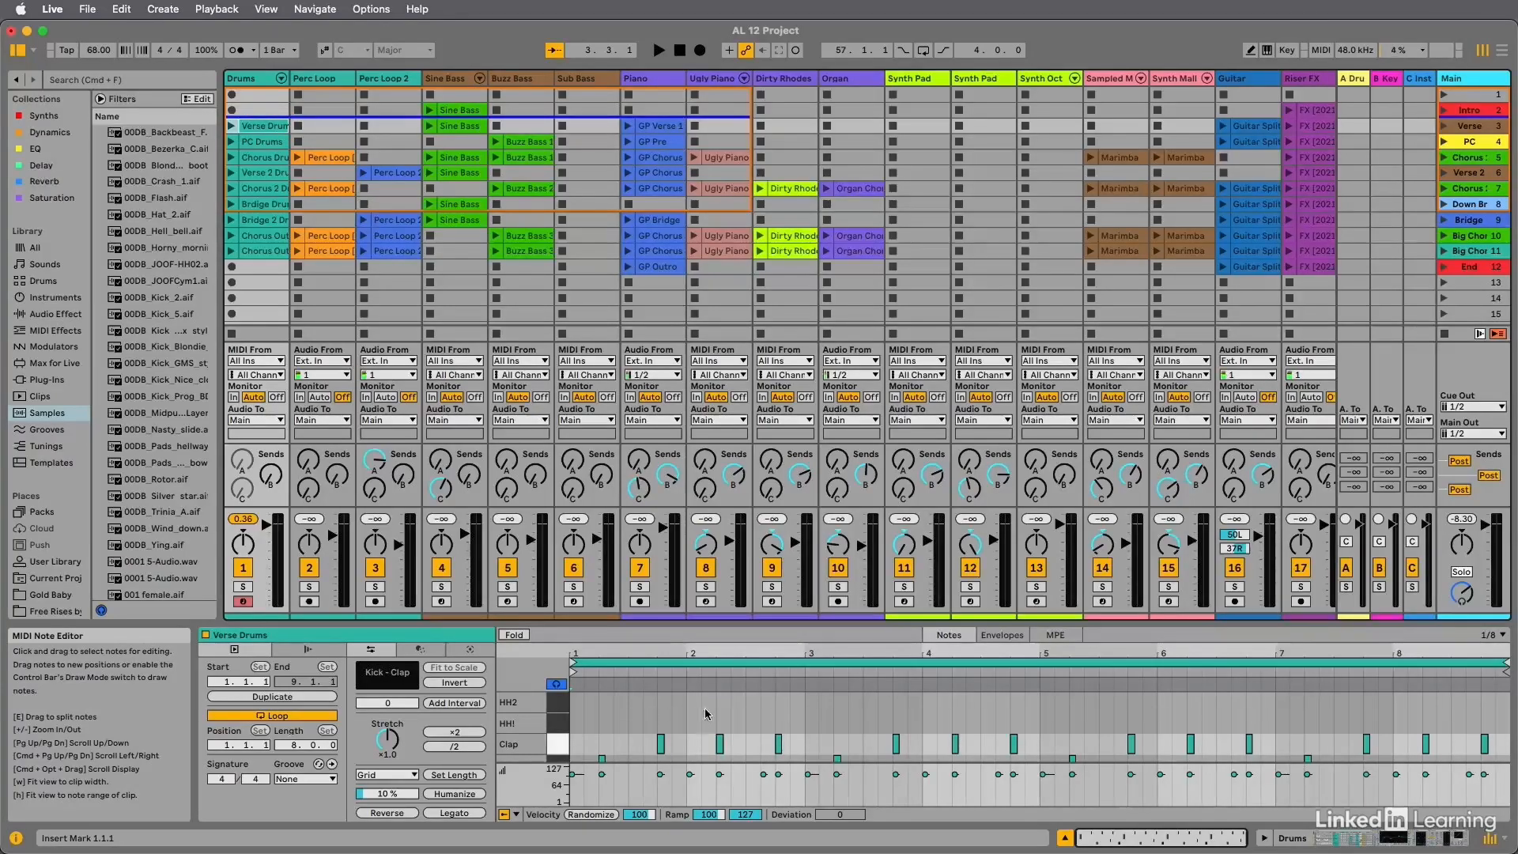
Show the contents of the Piano track's GP Verse 1 clip, and return to the Drums track's Verse Drums clip.
left_click(656, 126)
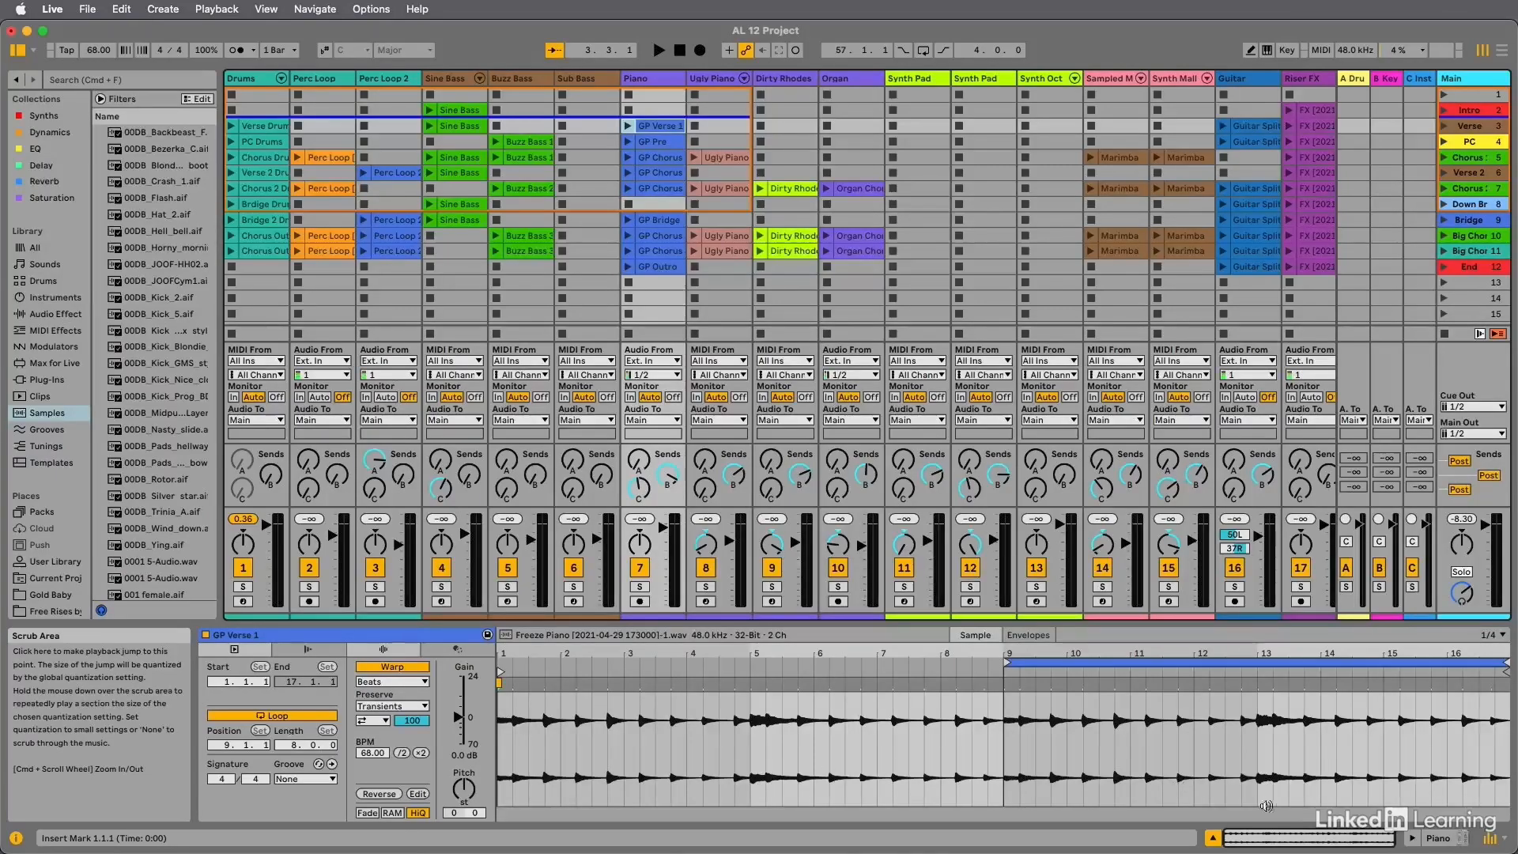
left_click(265, 127)
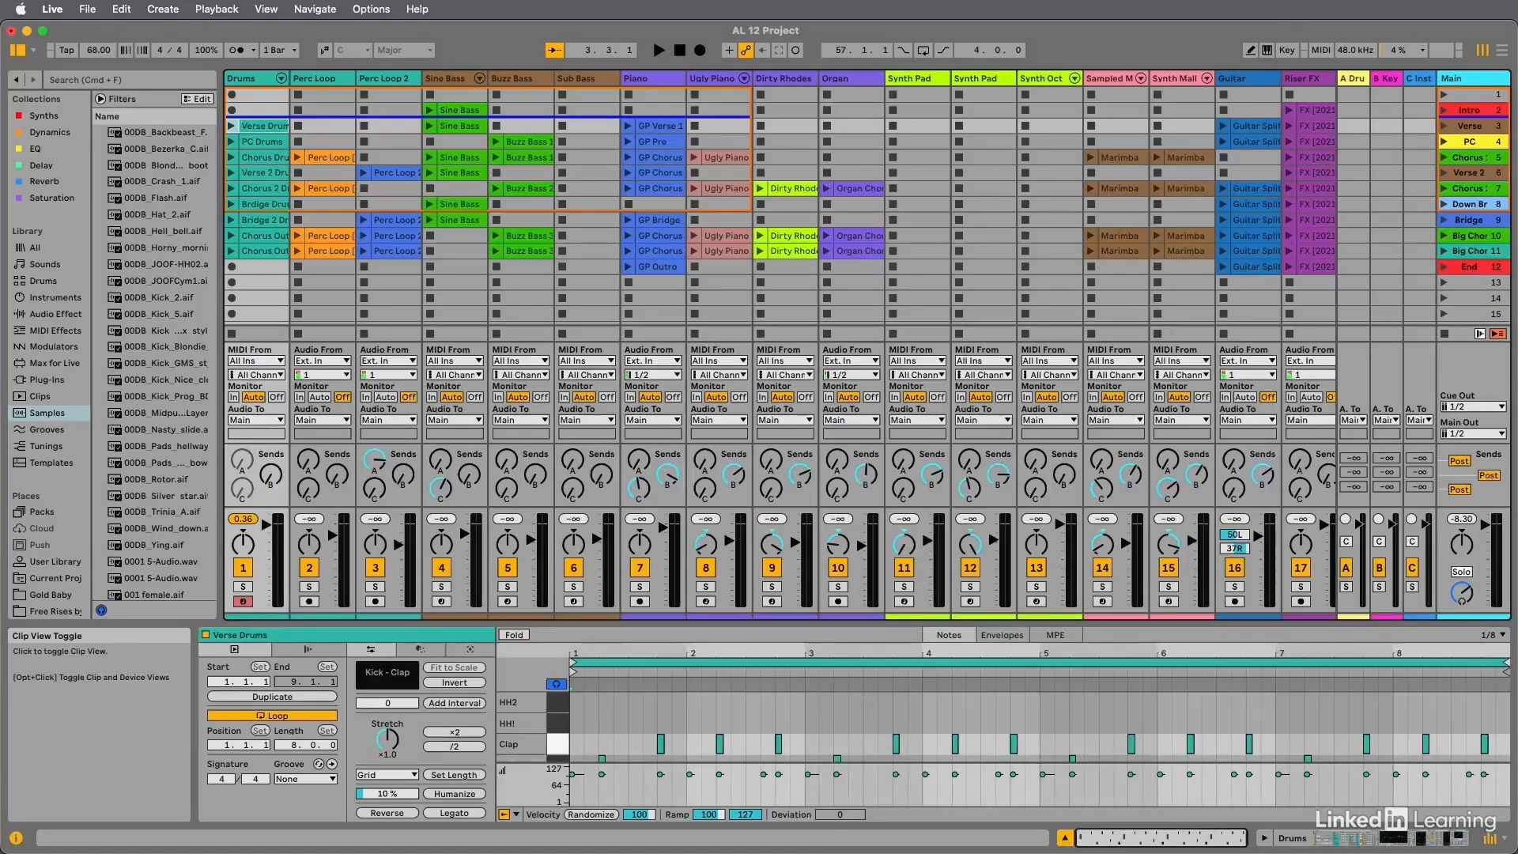
Inspect the Drums track's device chain on its own and together with the Clip View, and return to the Clip View alone.
left_click(1065, 836)
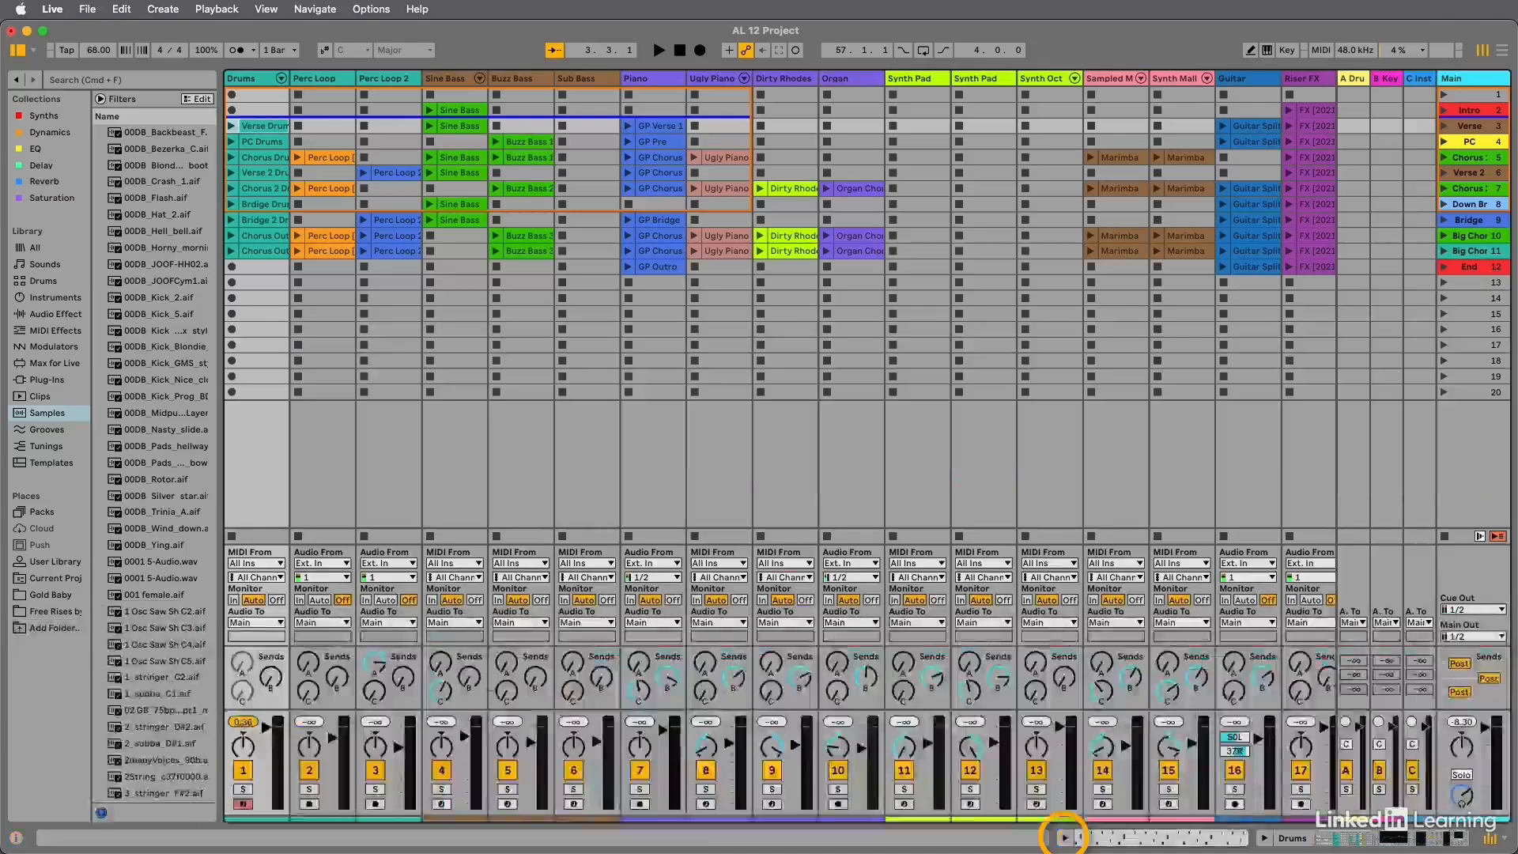
left_click(1265, 837)
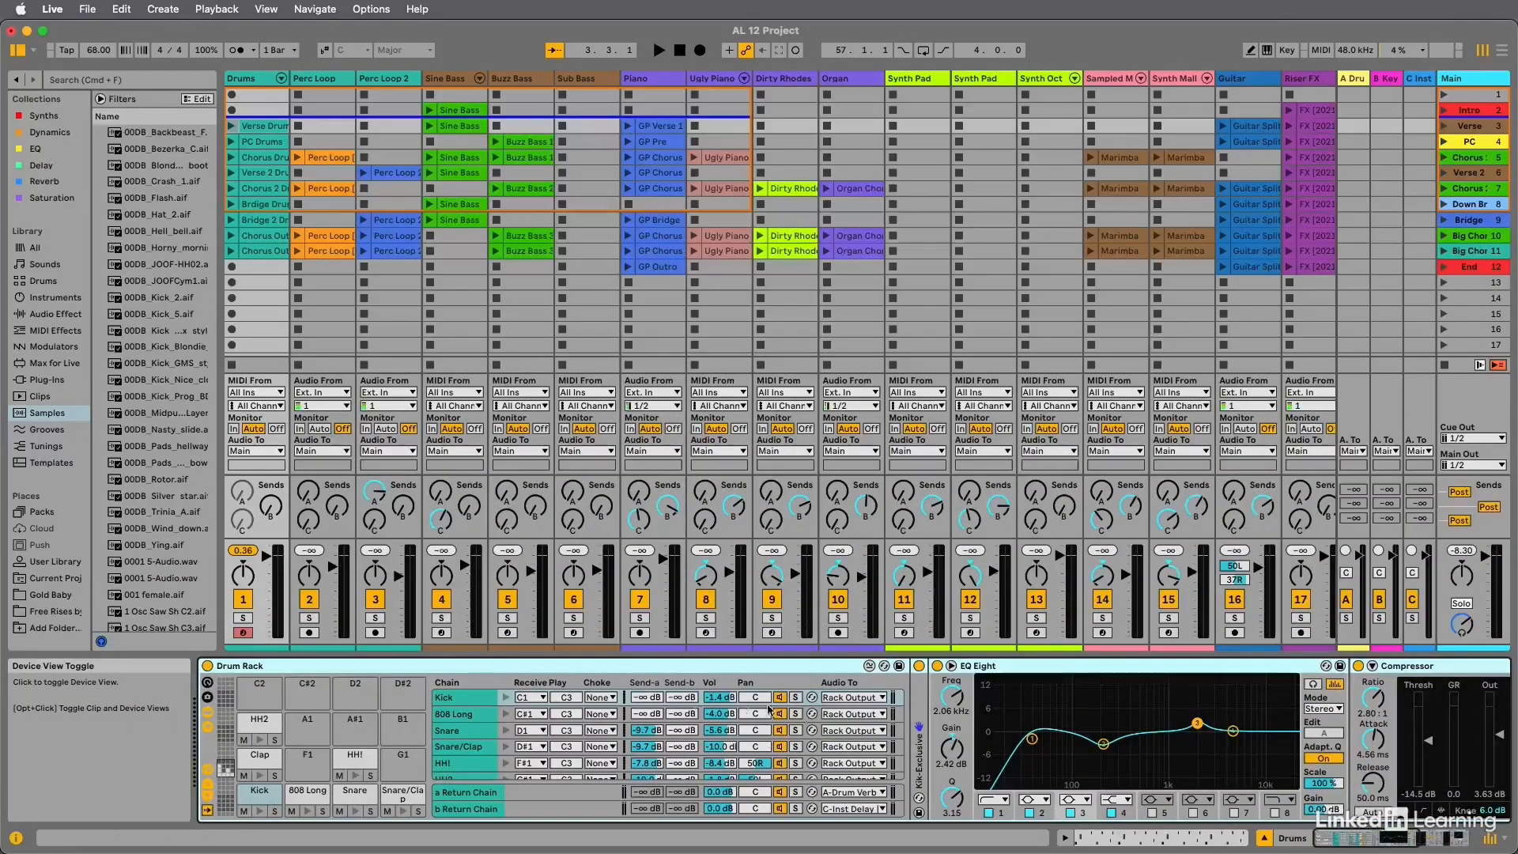
scroll(1022, 720, "right", 10)
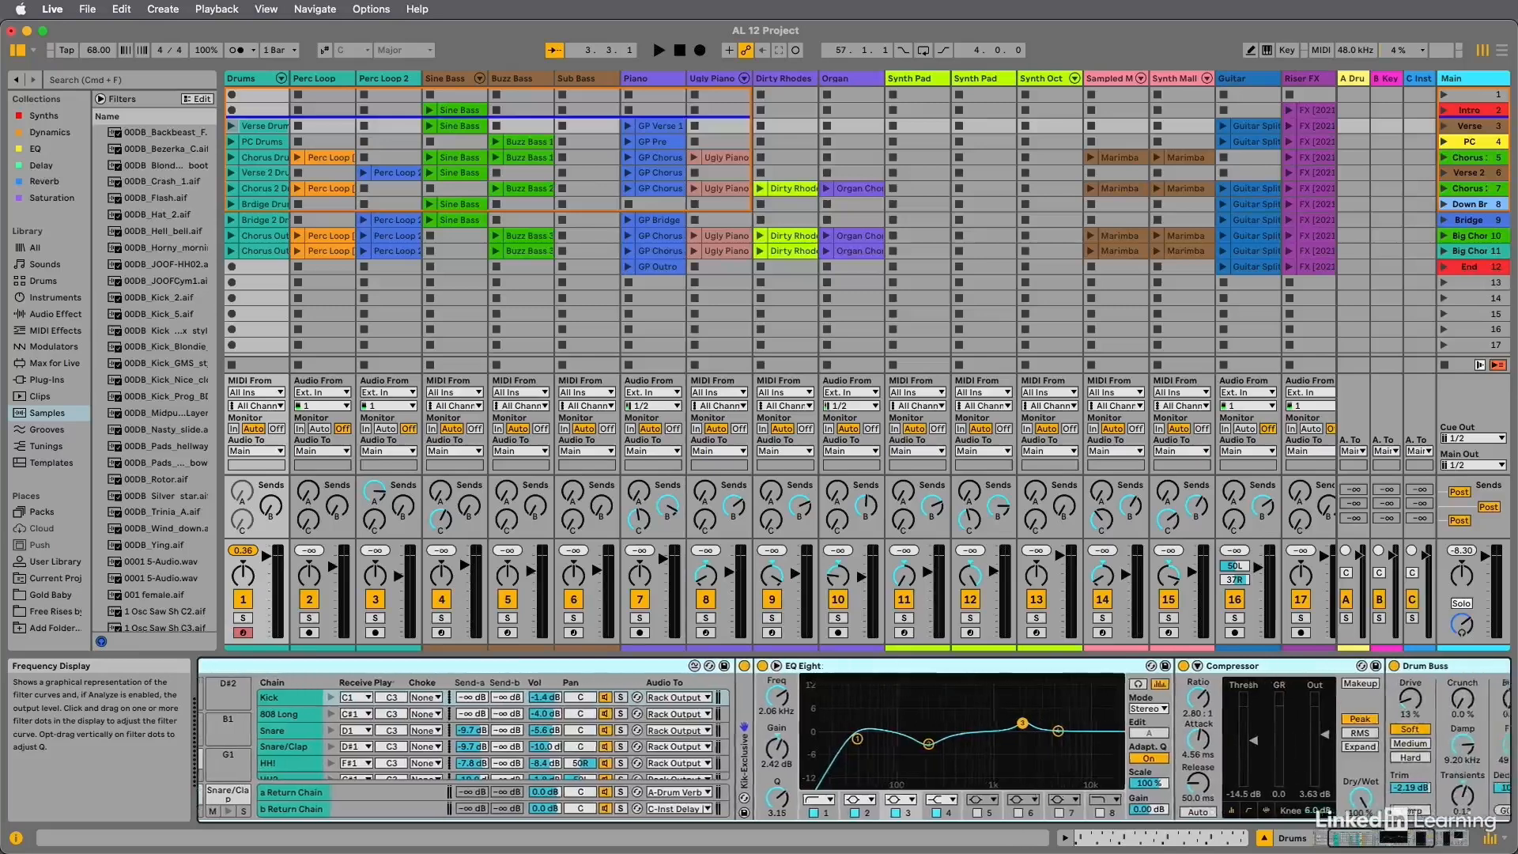
scroll(854, 743, "left", 10)
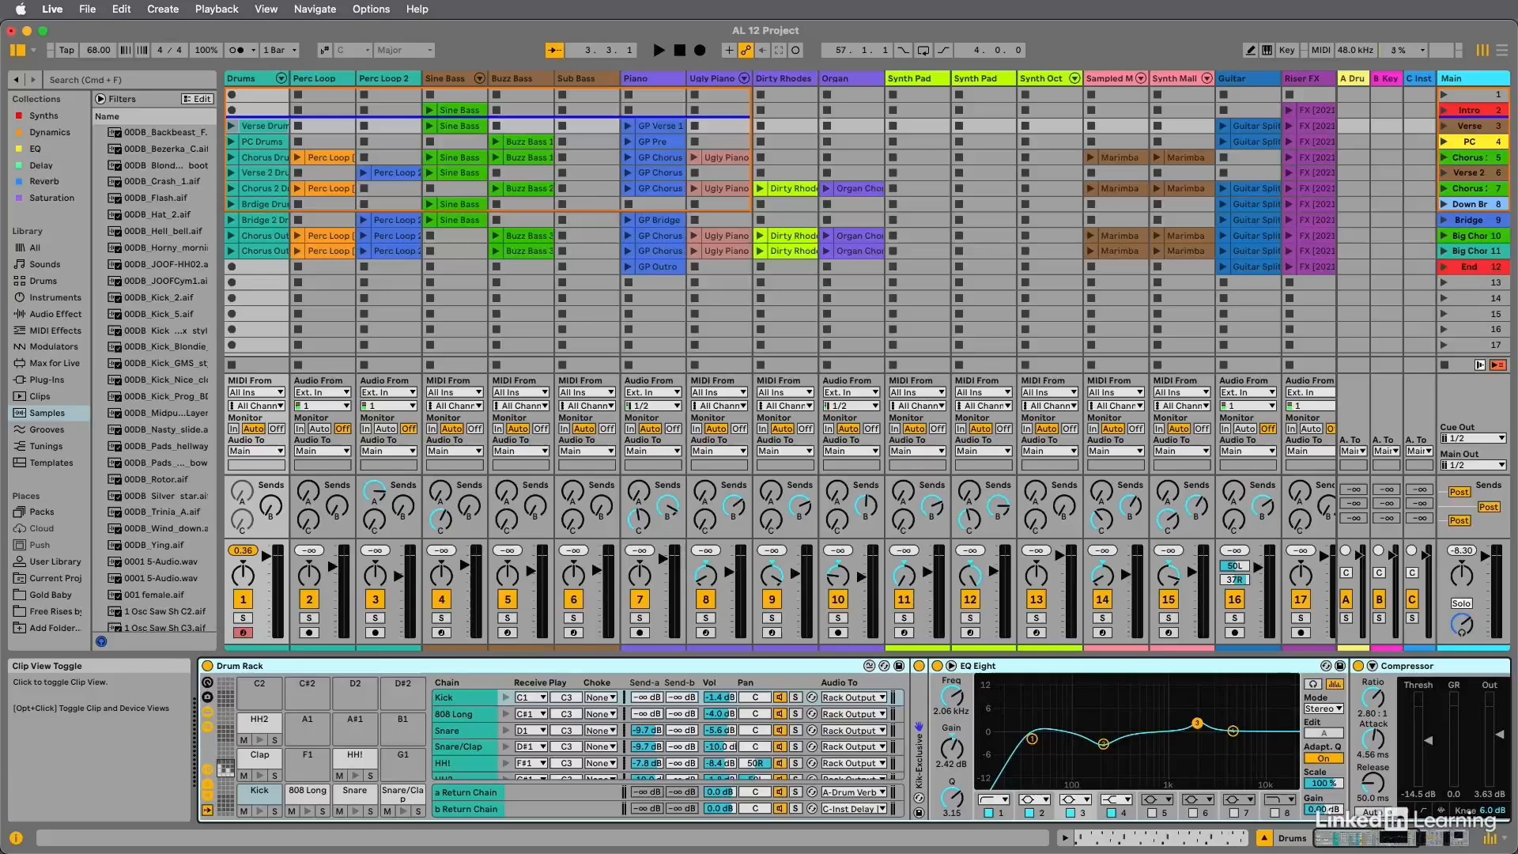
left_click(1065, 837)
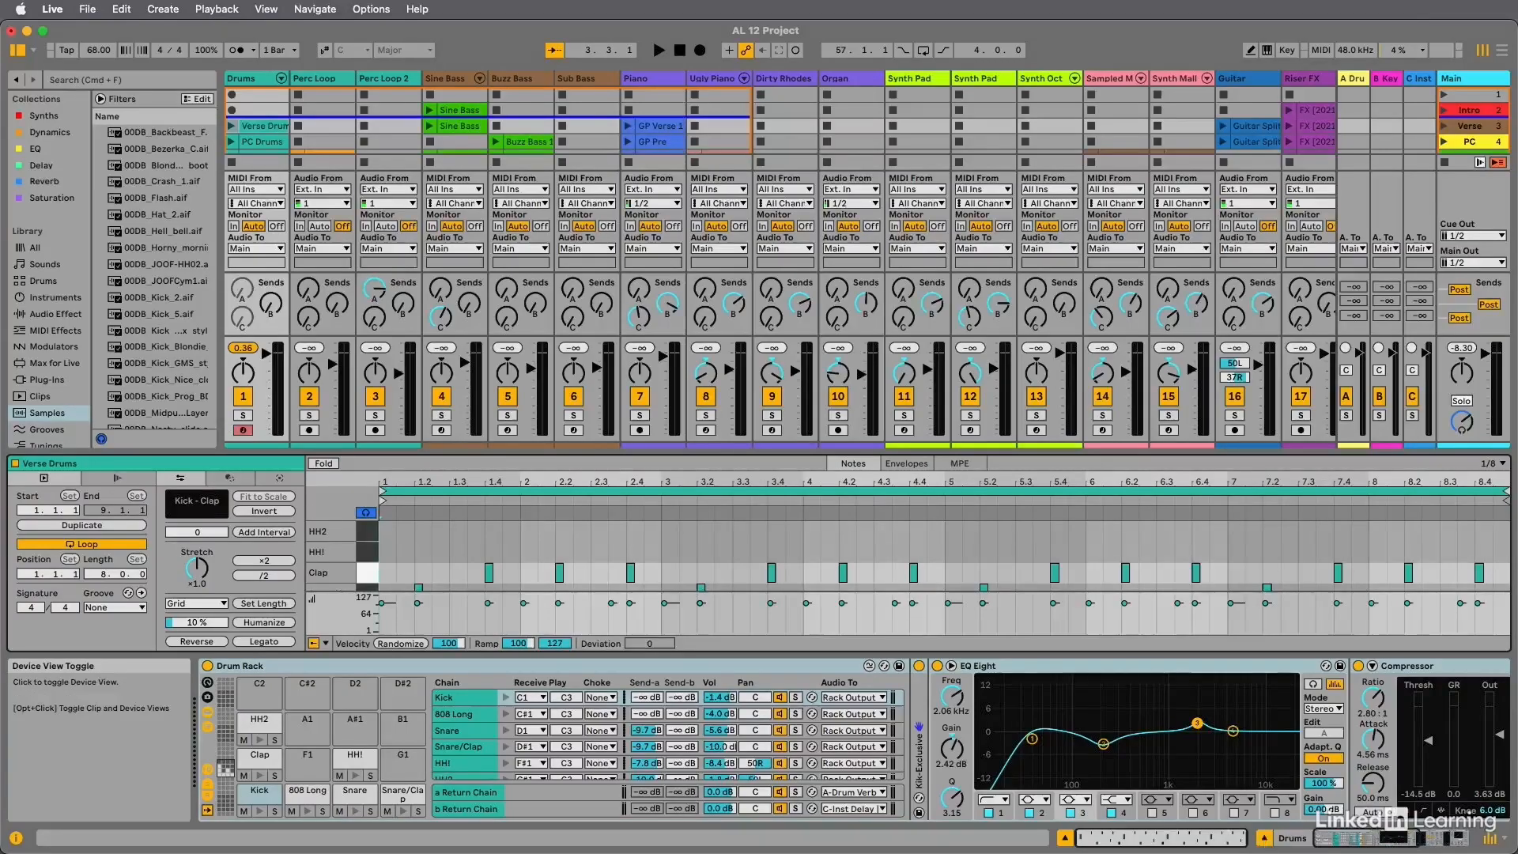
left_click(1264, 842)
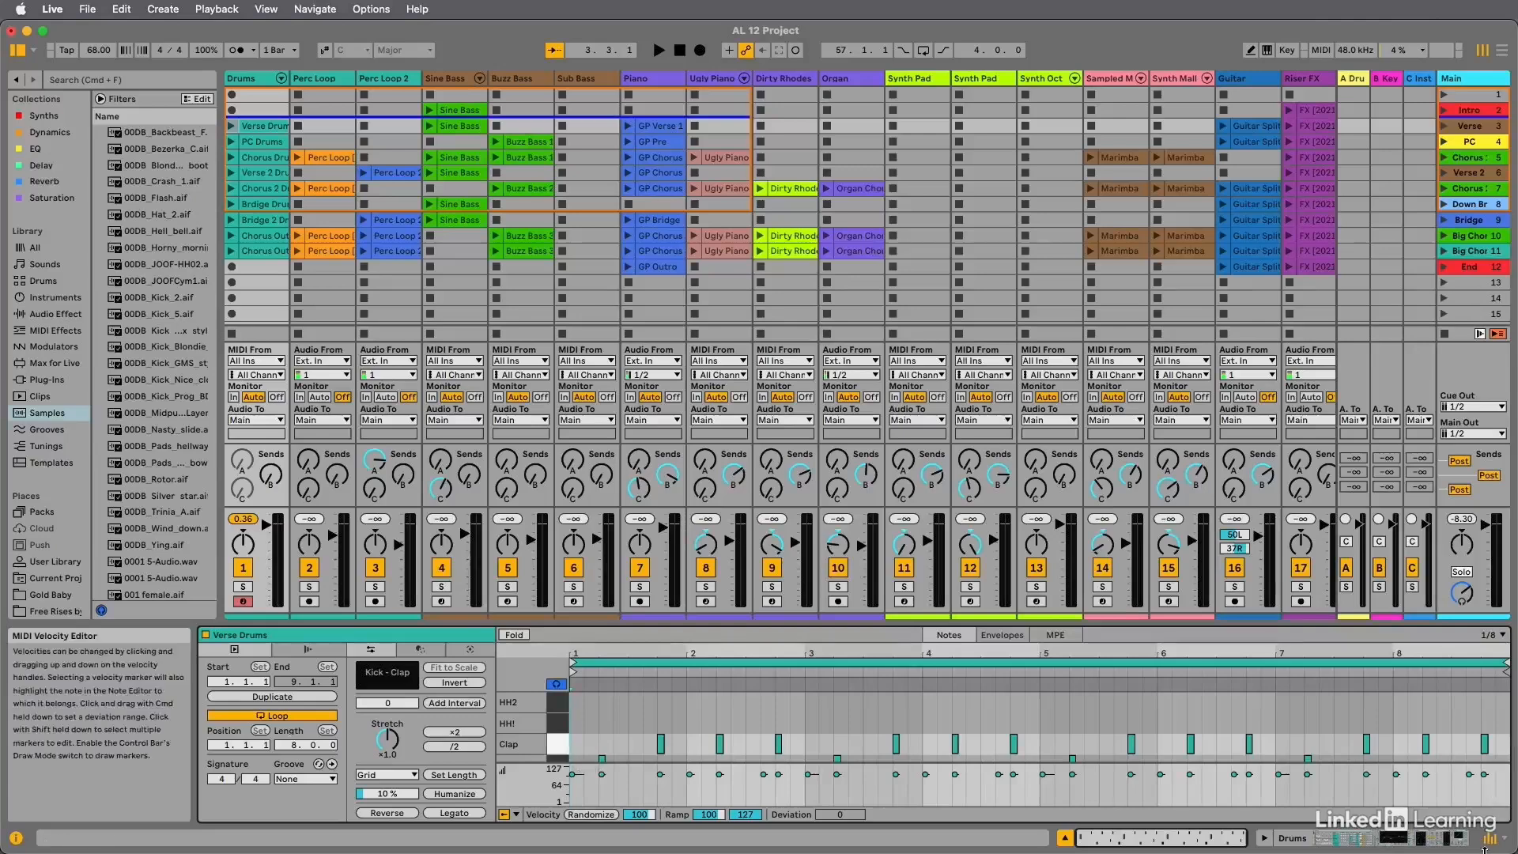
Hide the mixer in the Session View and show it again.
left_click(1491, 841)
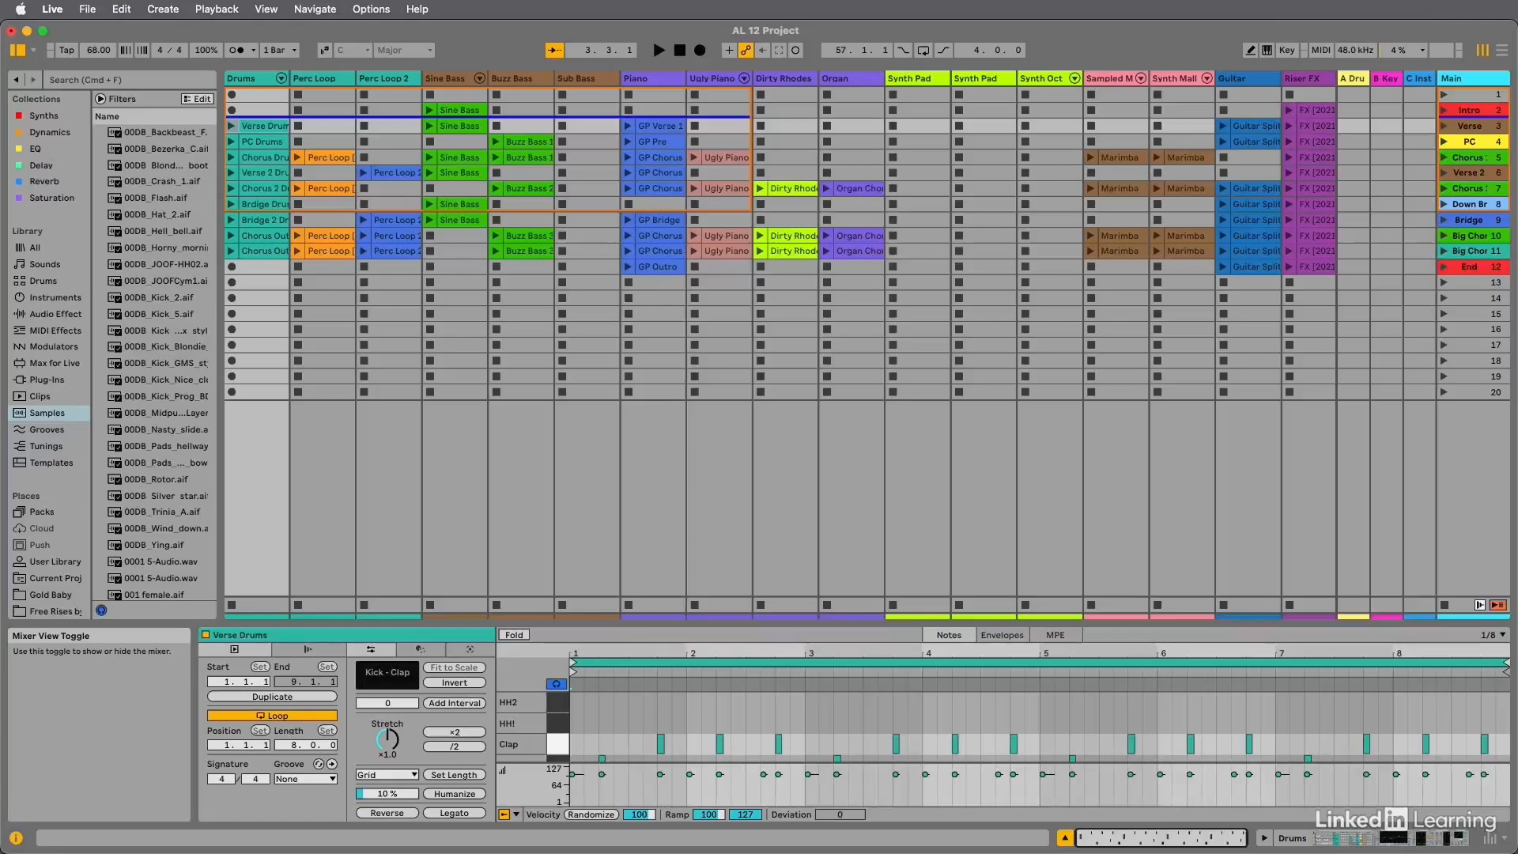
left_click(1491, 839)
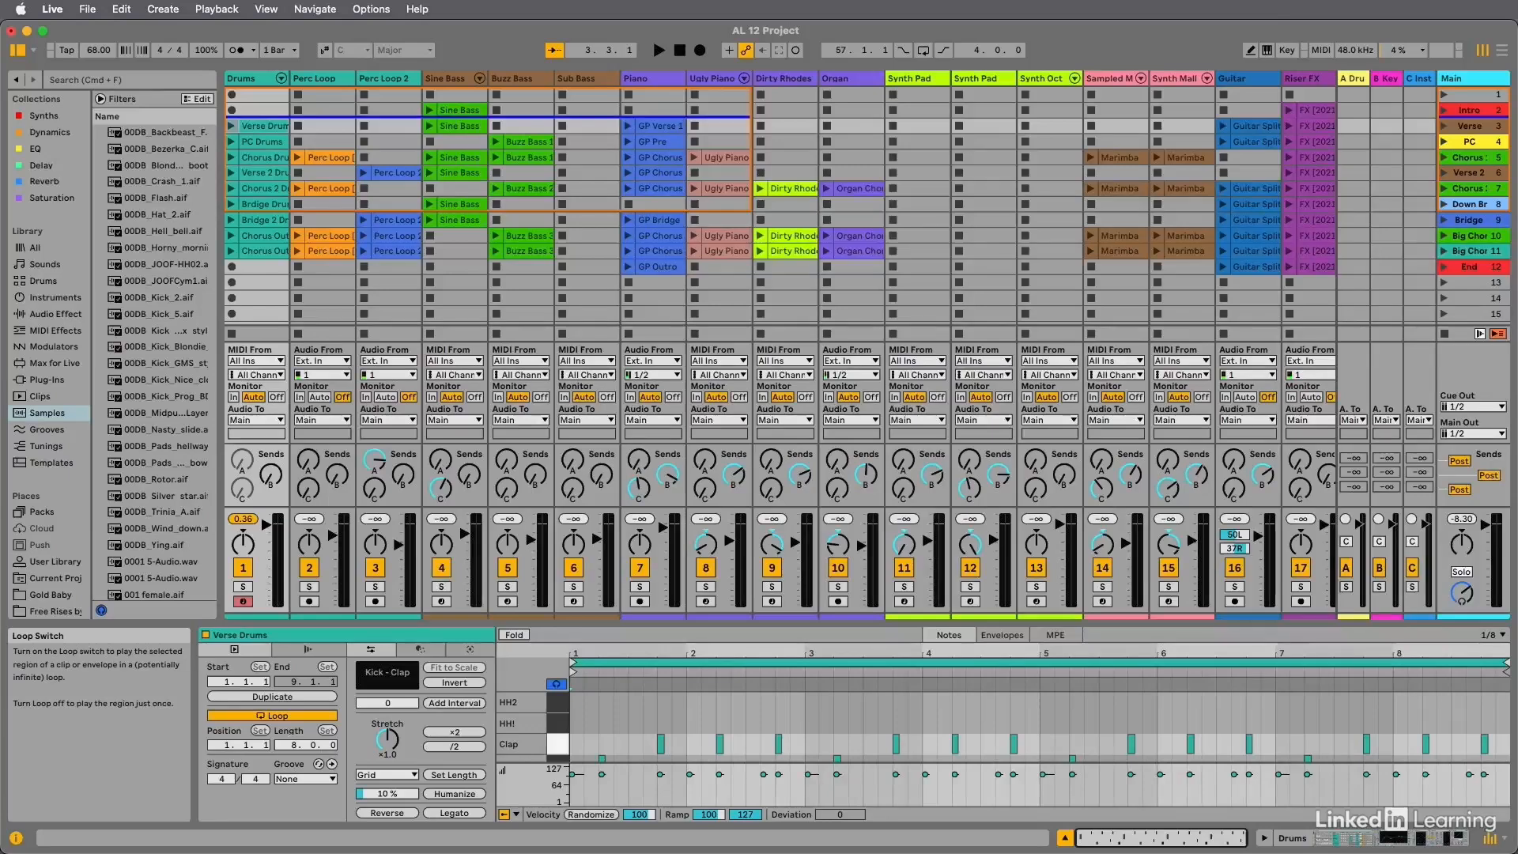
Turn looping of the Verse Drums clip off and back on, and try the Sine Bass track's volume fader.
left_click(272, 715)
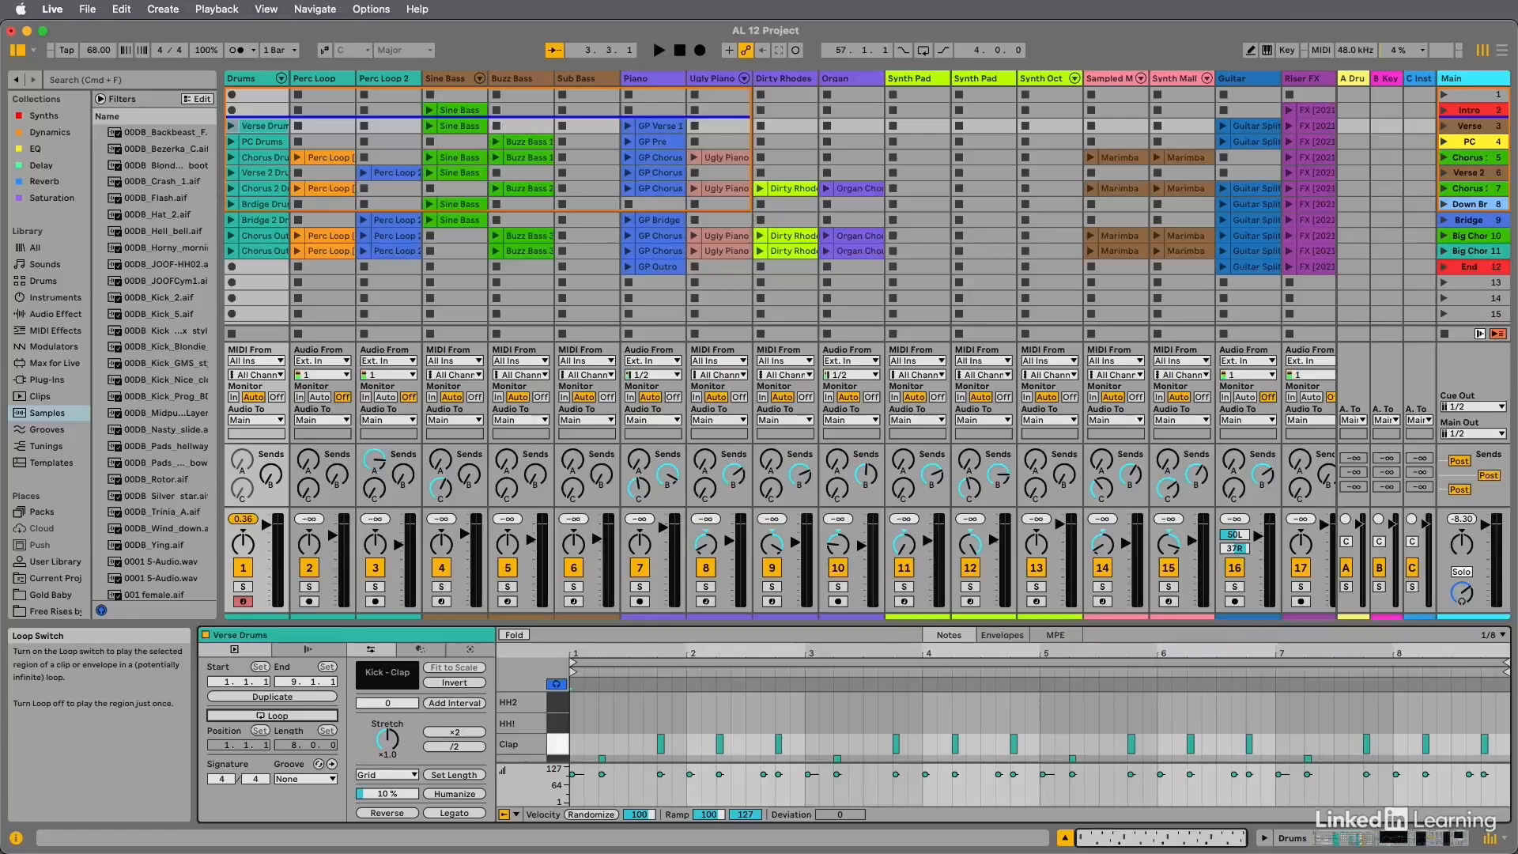
left_click(272, 715)
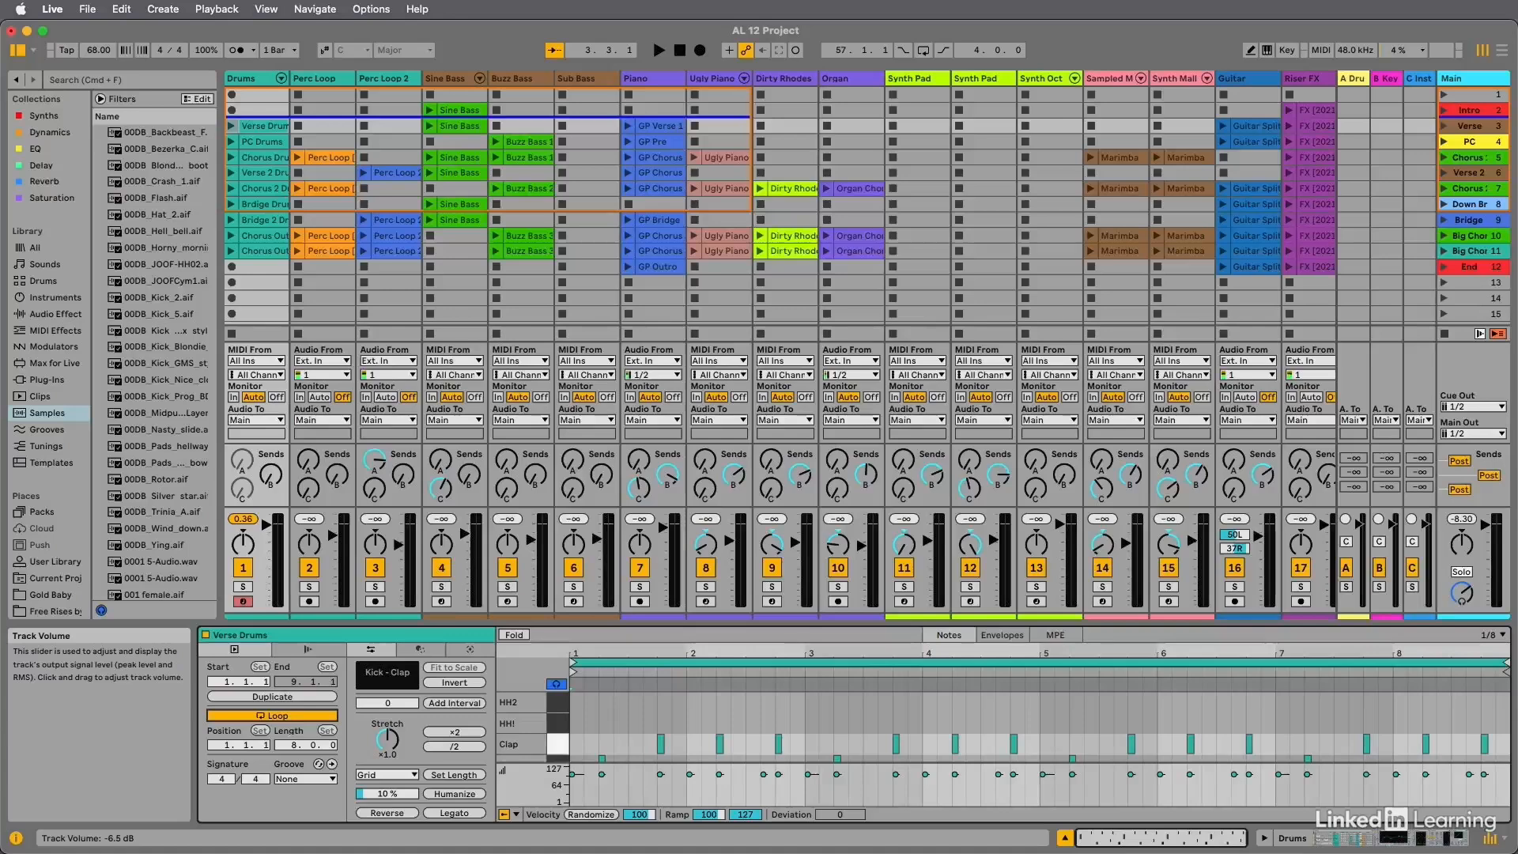
left_click_drag(465, 528, 465, 540)
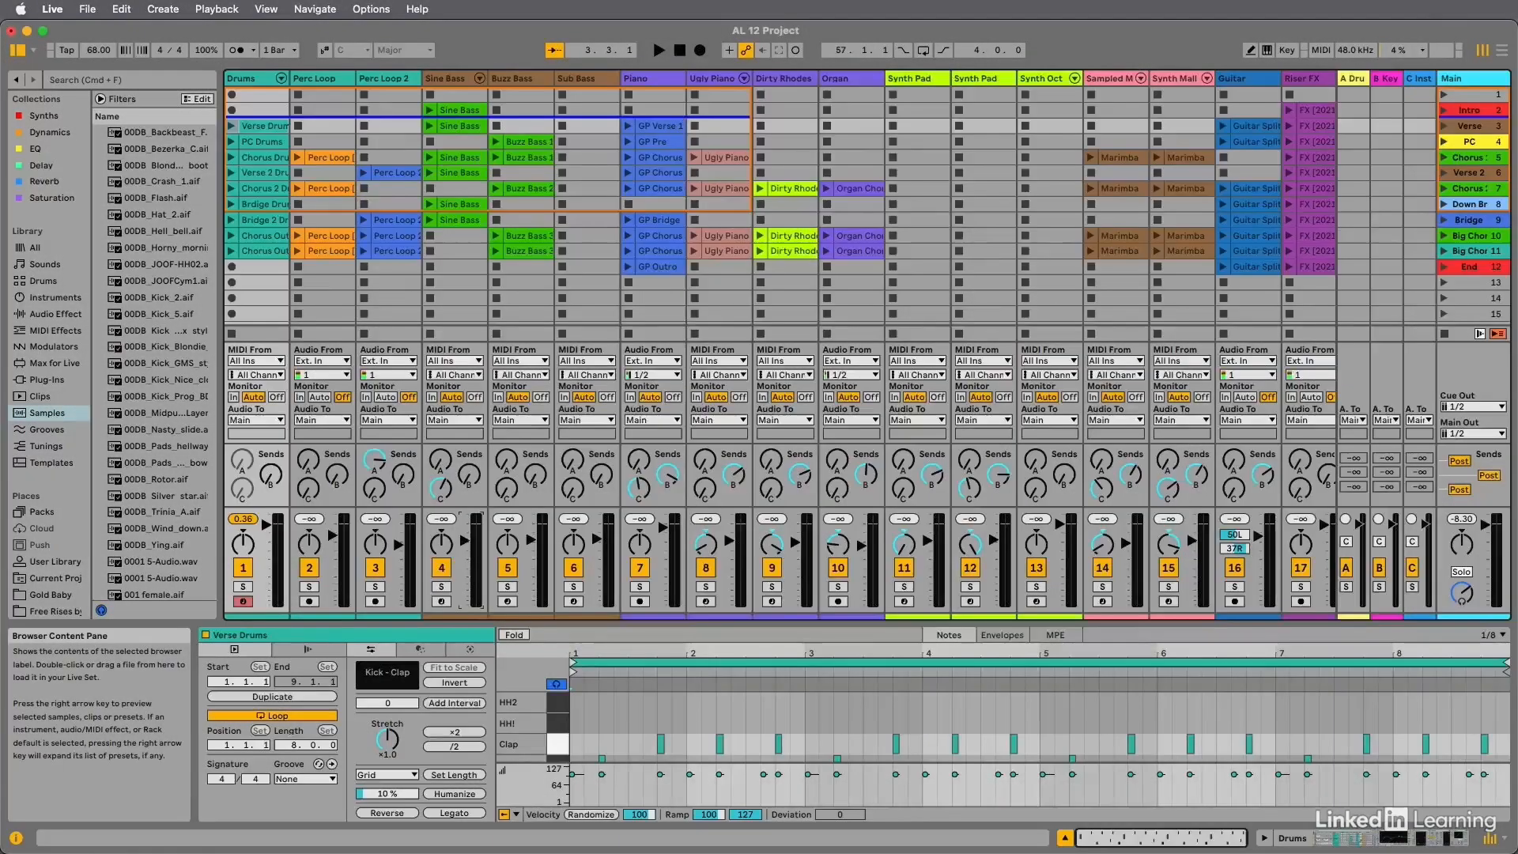
Browse the library's Instruments, Audio Effects, MIDI Effects, Plug-Ins, Clips and Samples categories.
left_click(55, 298)
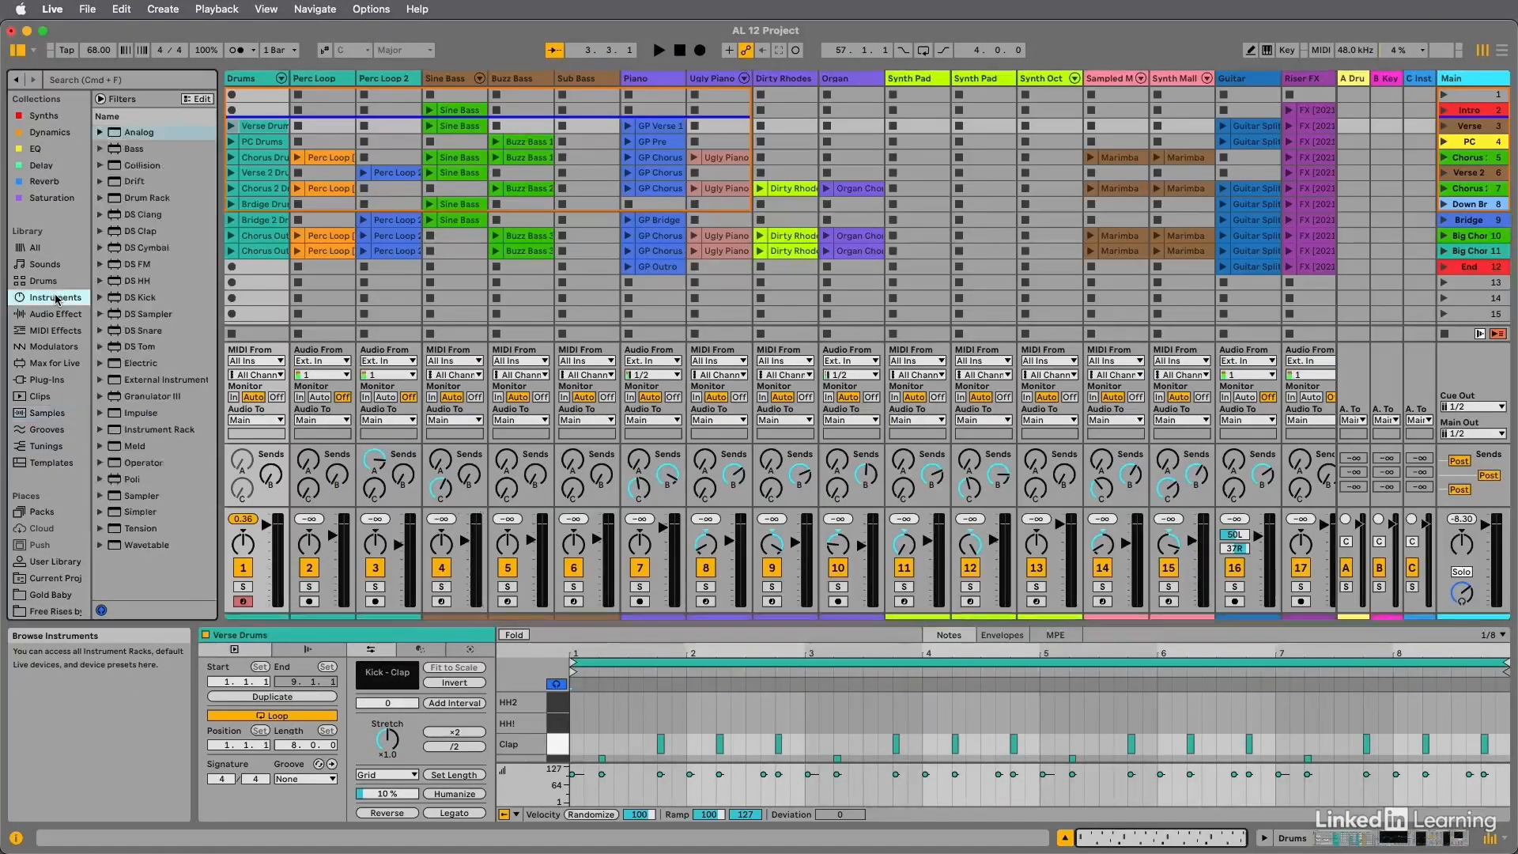
left_click(52, 315)
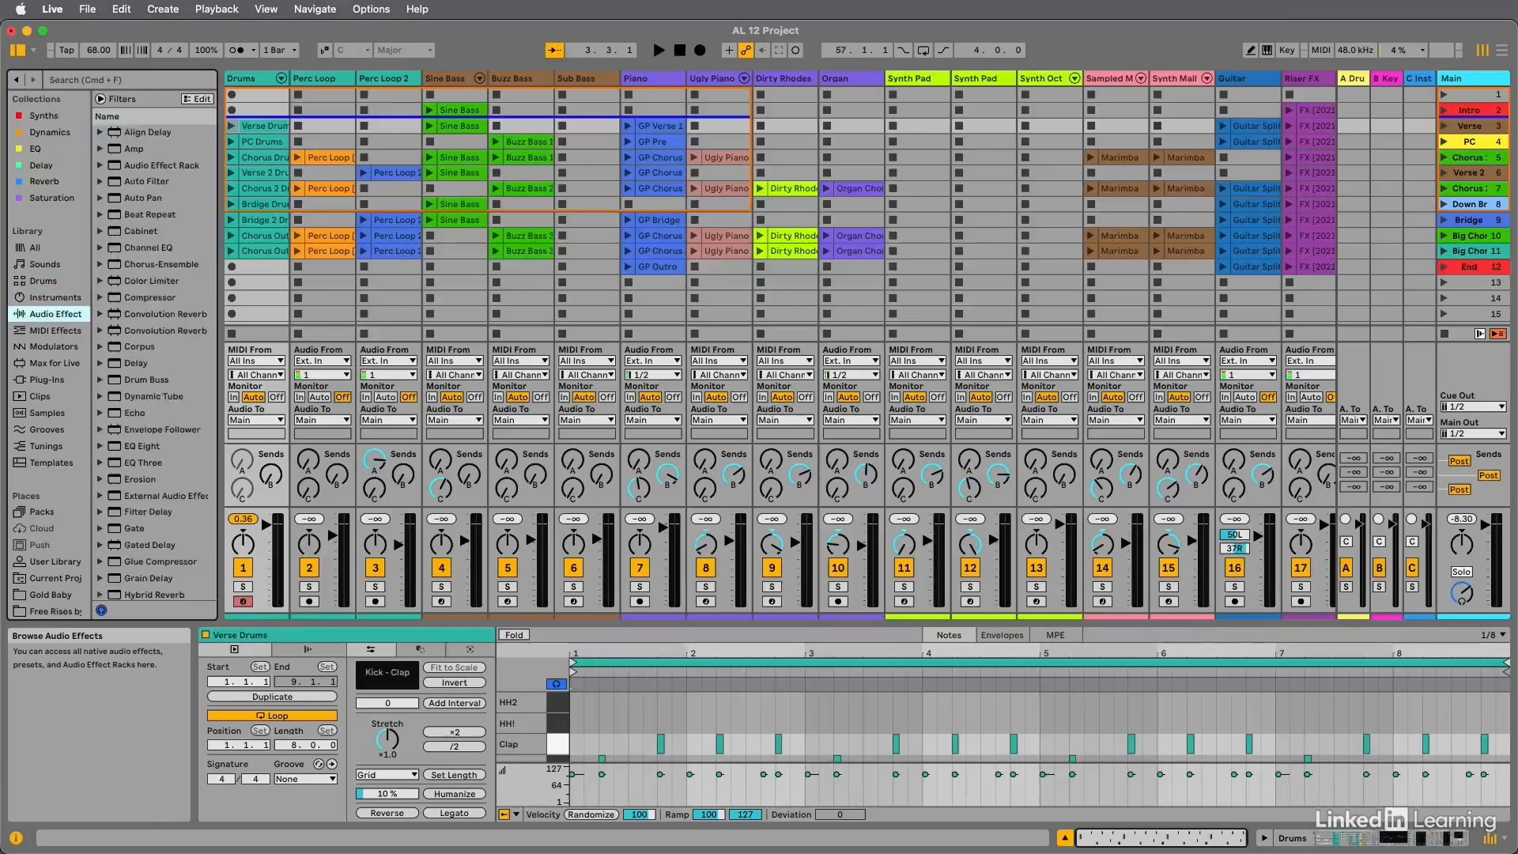
left_click(54, 330)
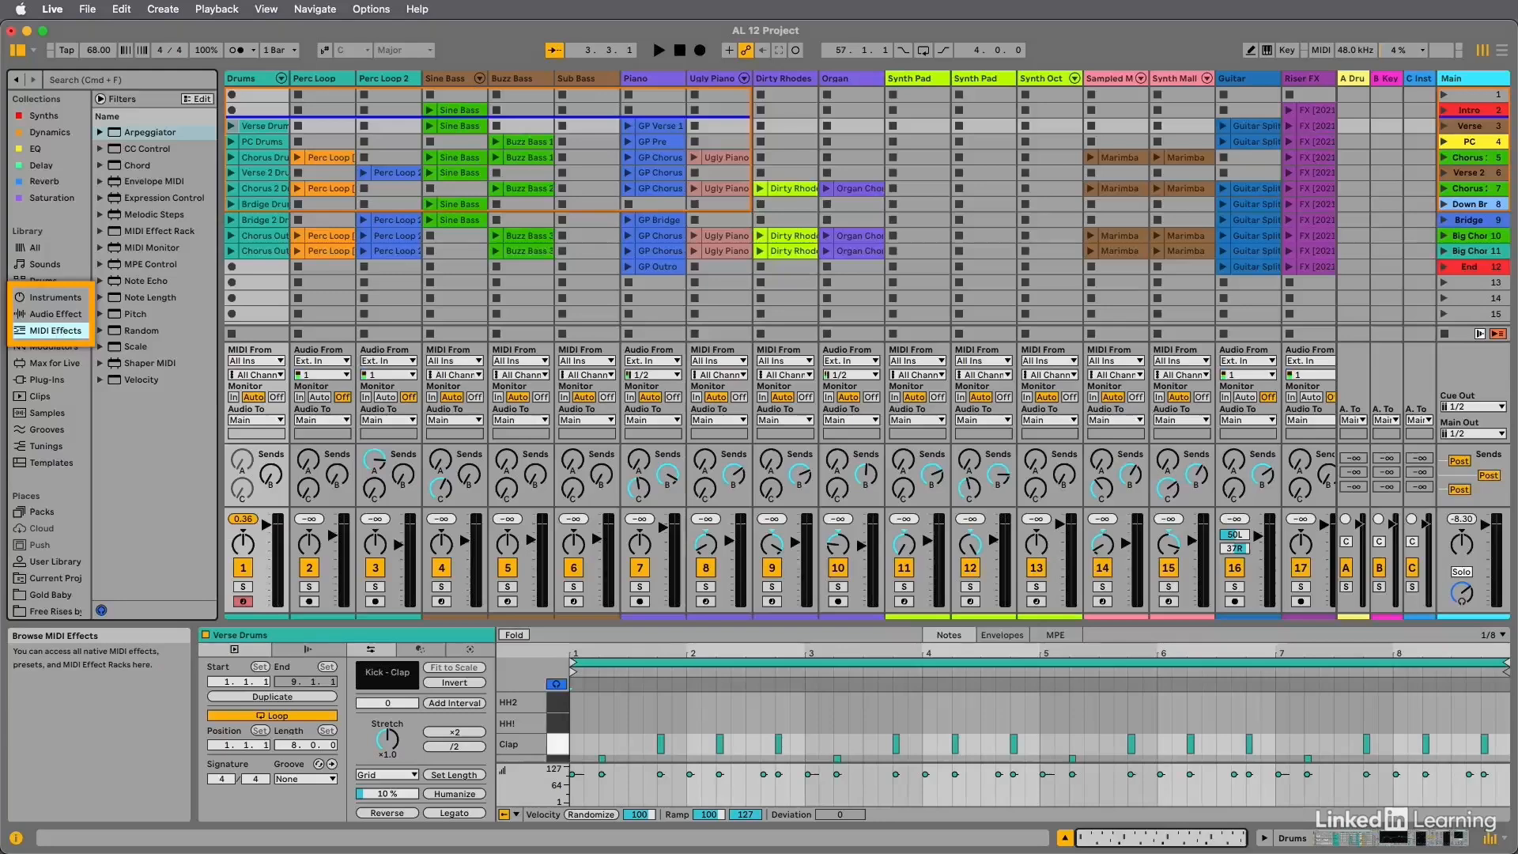
left_click(47, 379)
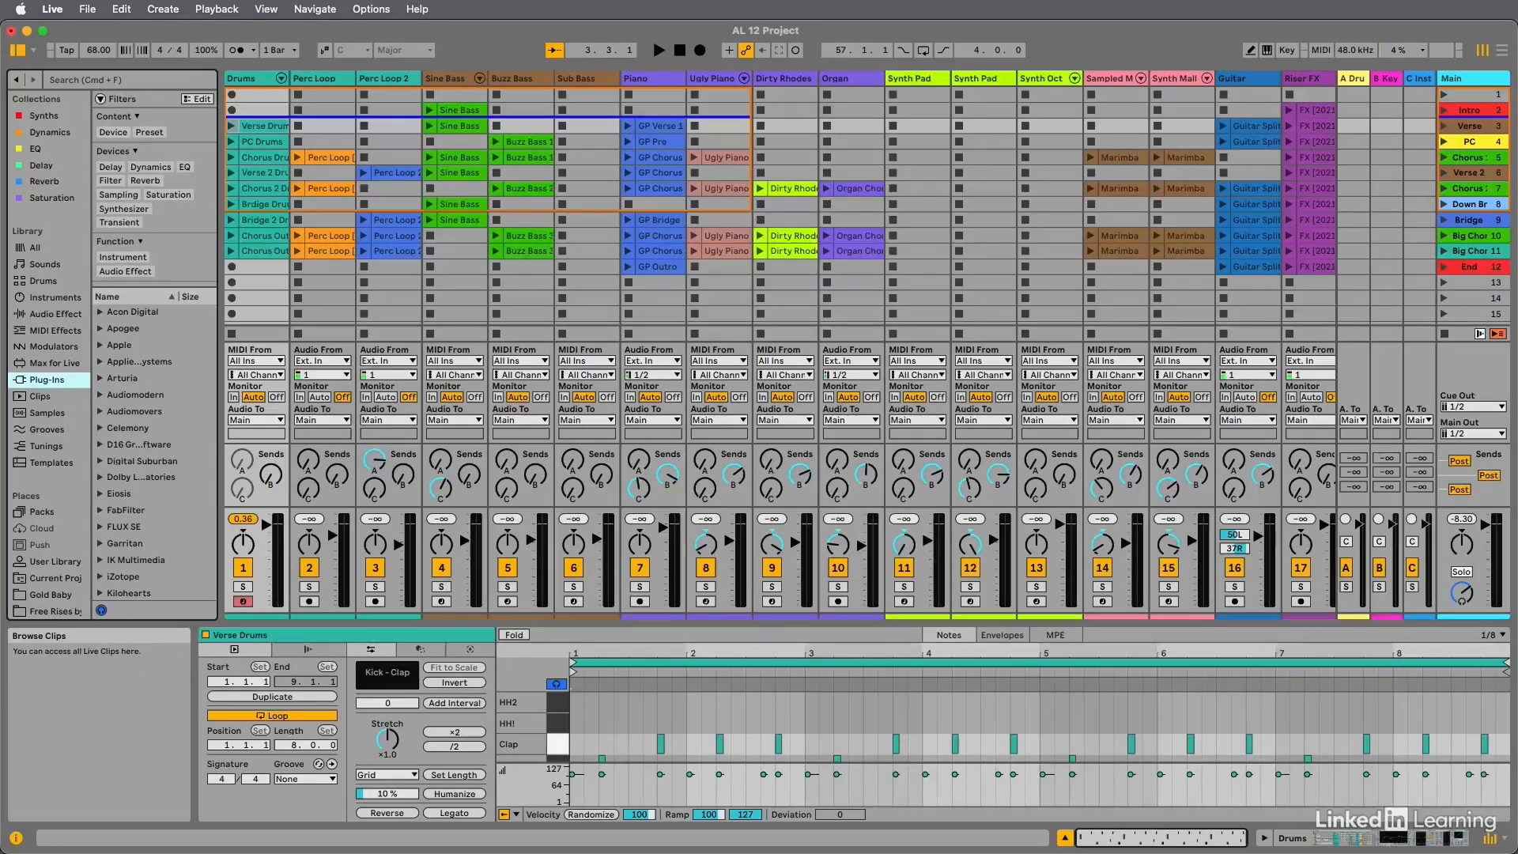
left_click(36, 396)
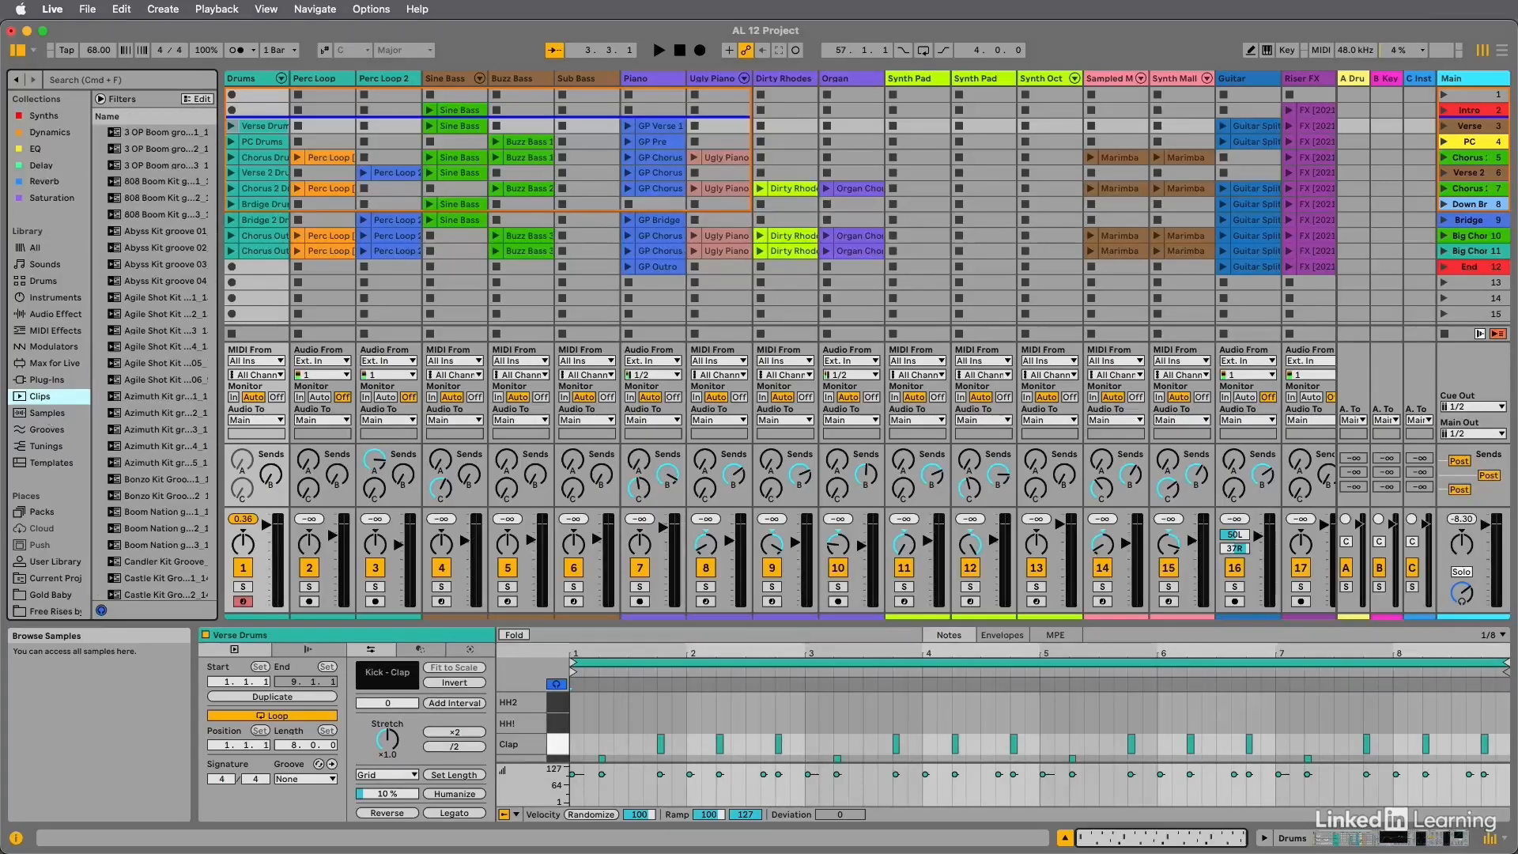
left_click(47, 413)
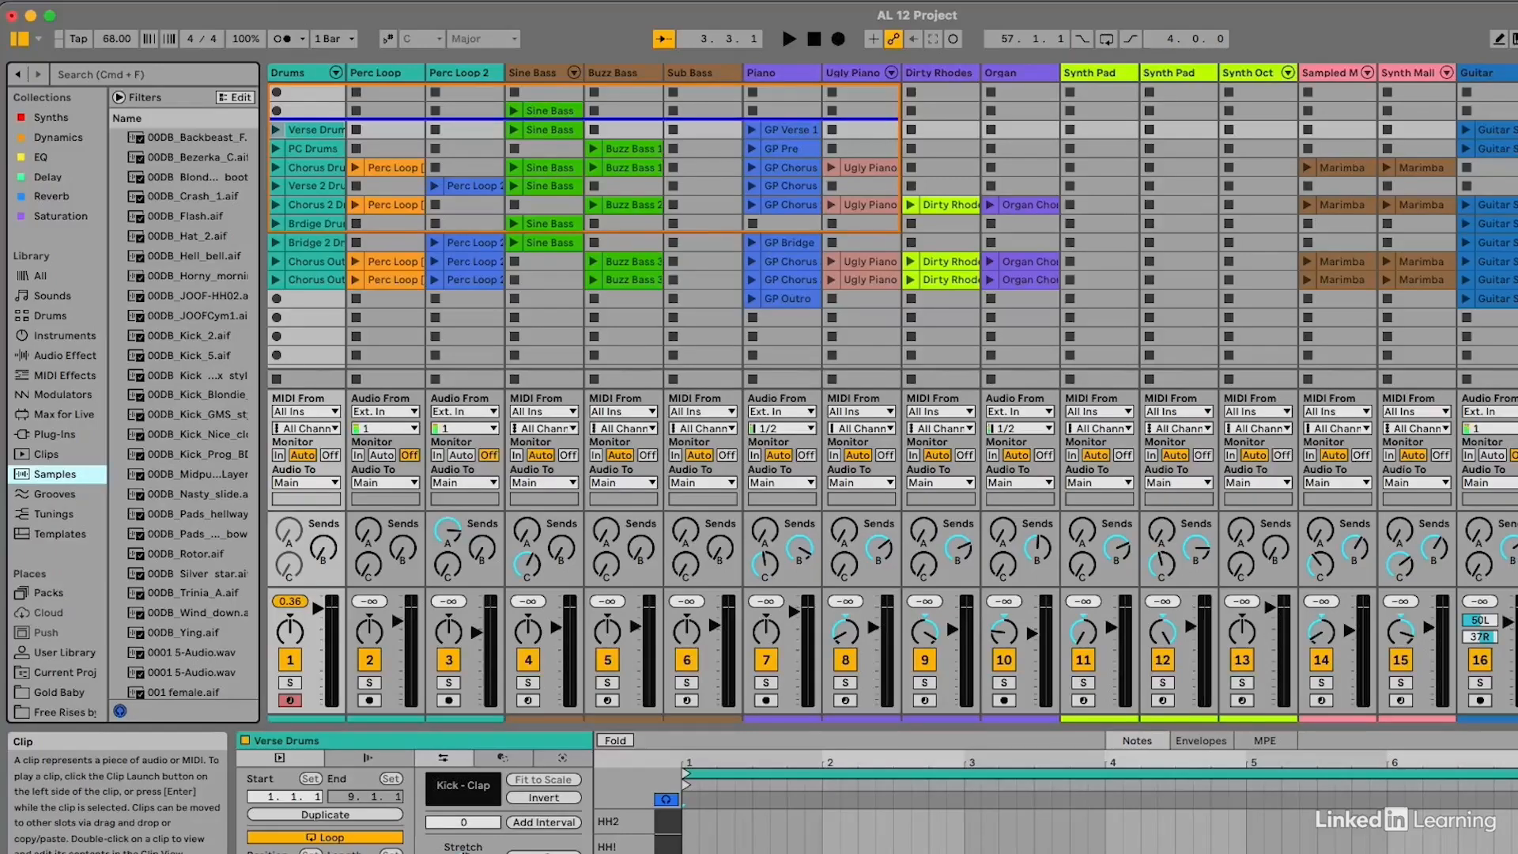
Launch the Verse Drums clip on the Drums track, stop playback, and play the clip again.
key("alt+1")
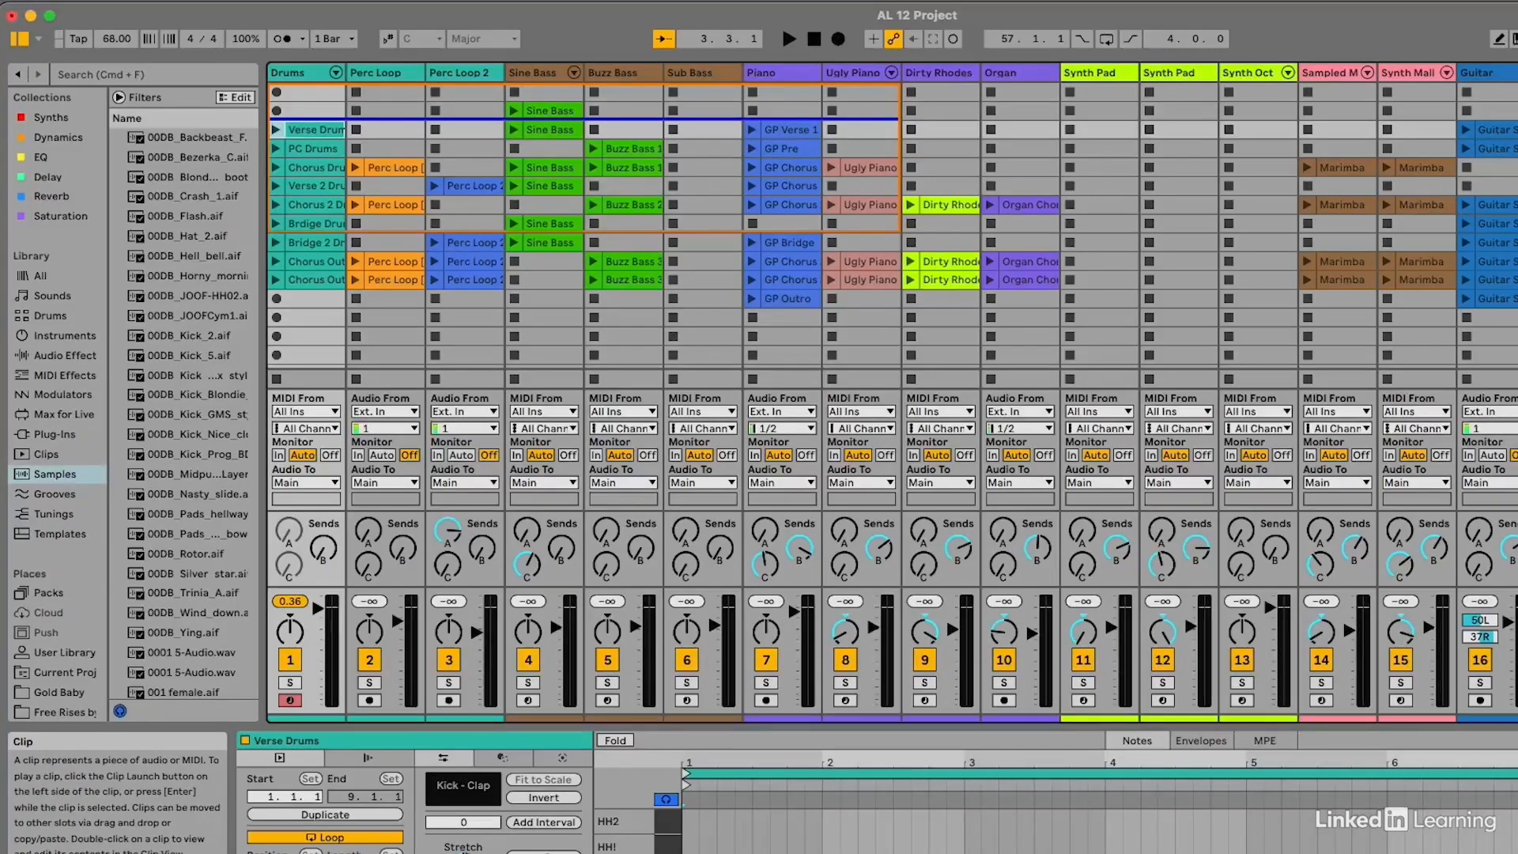
left_click(277, 136)
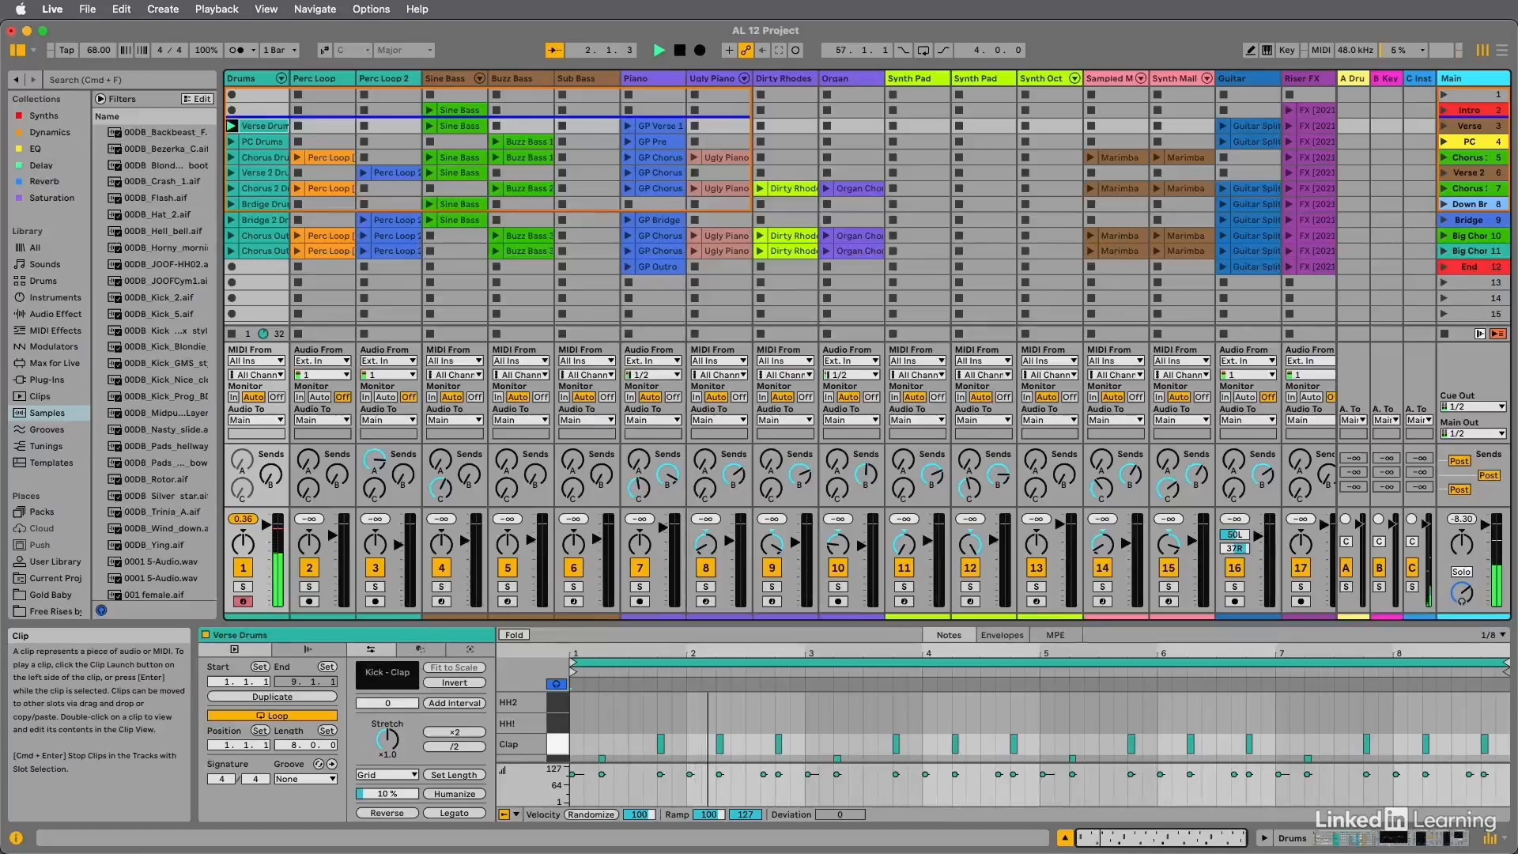
left_click(234, 334)
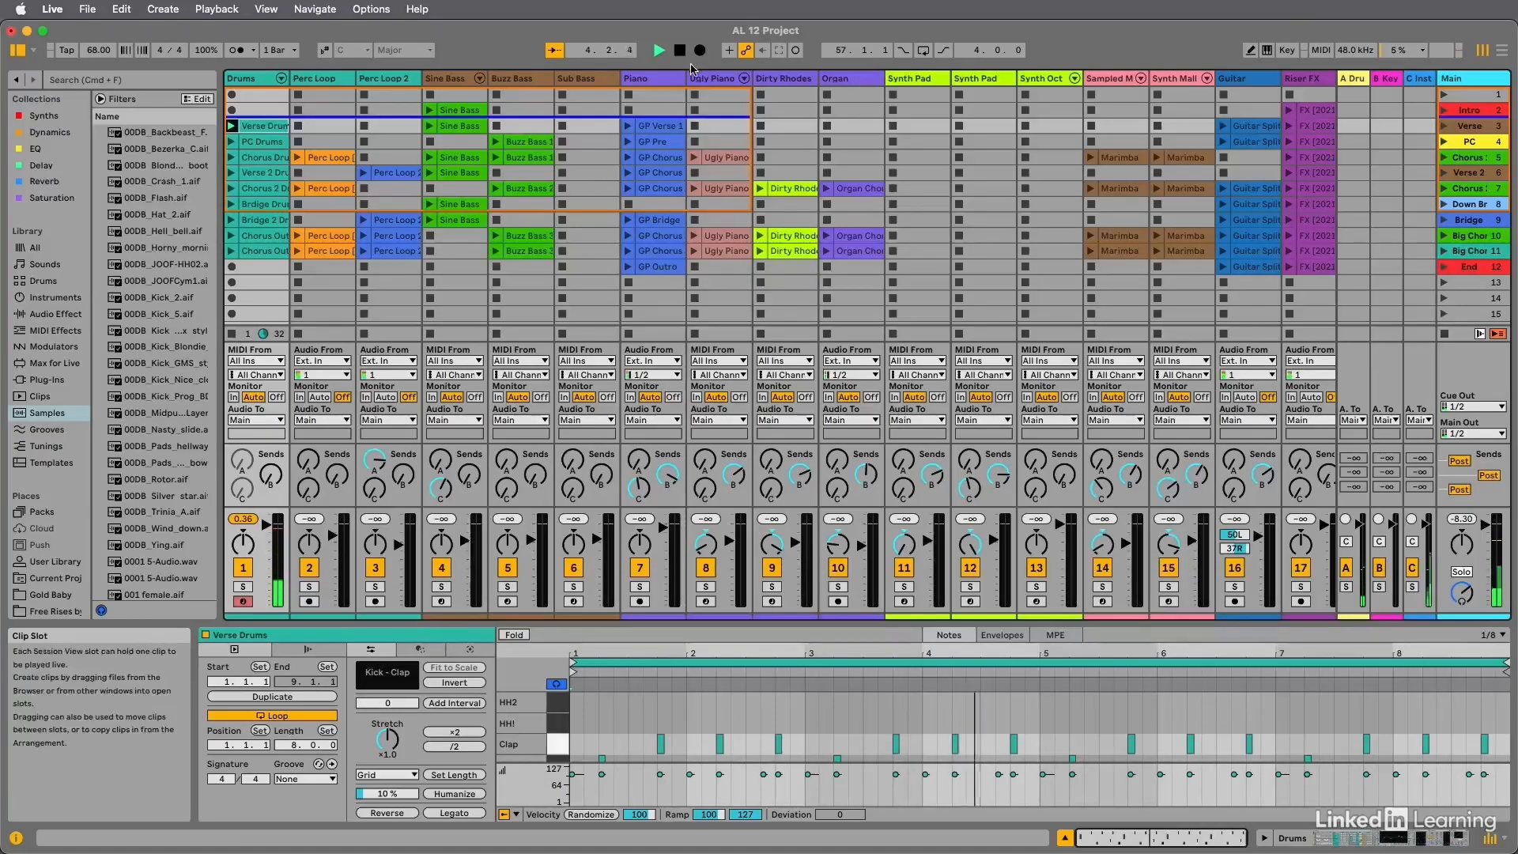
left_click(680, 50)
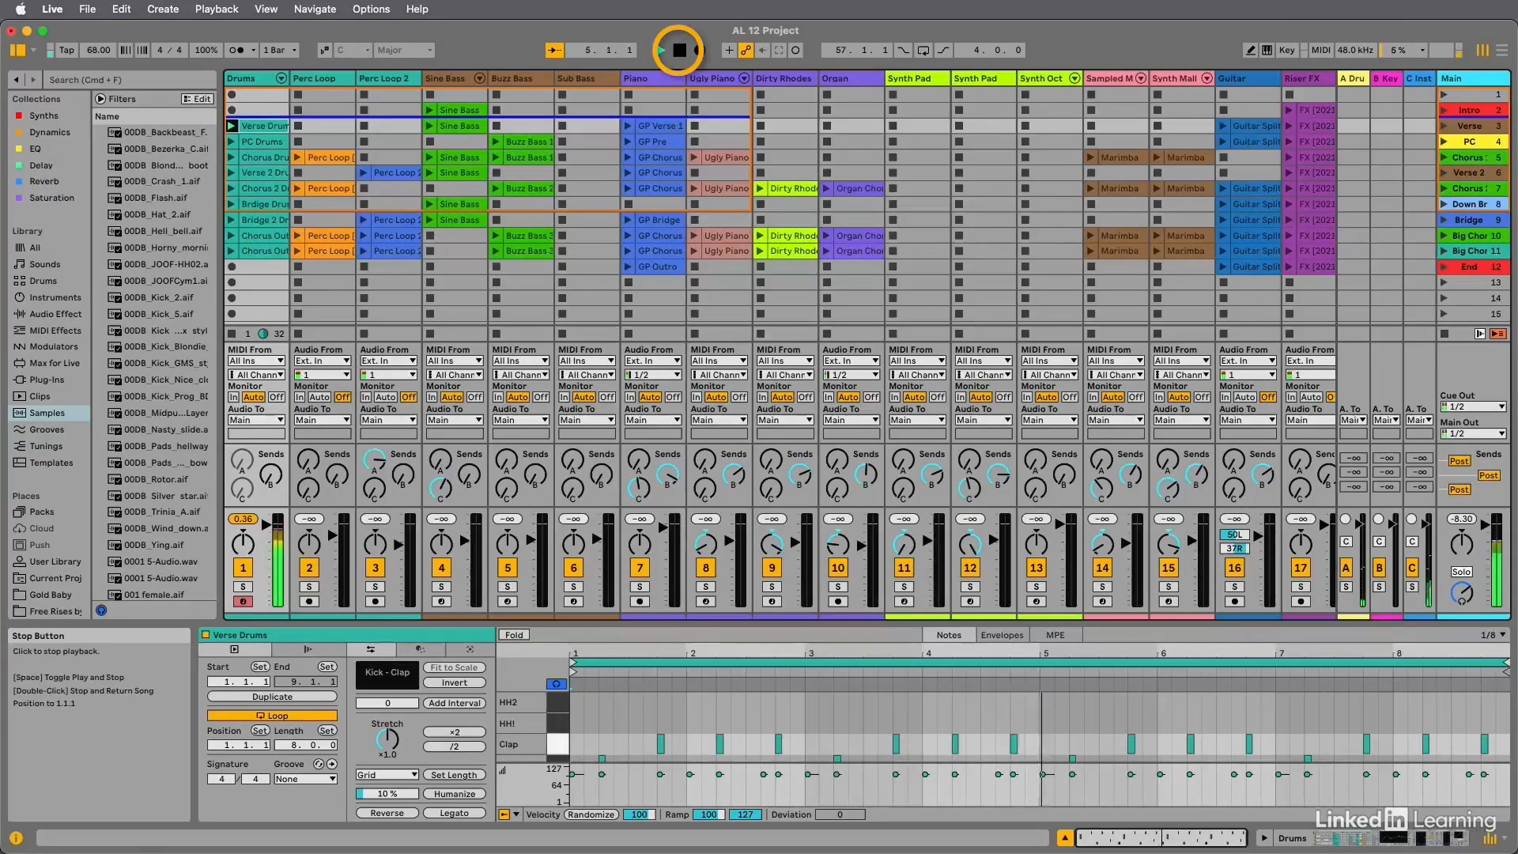
left_click(680, 51)
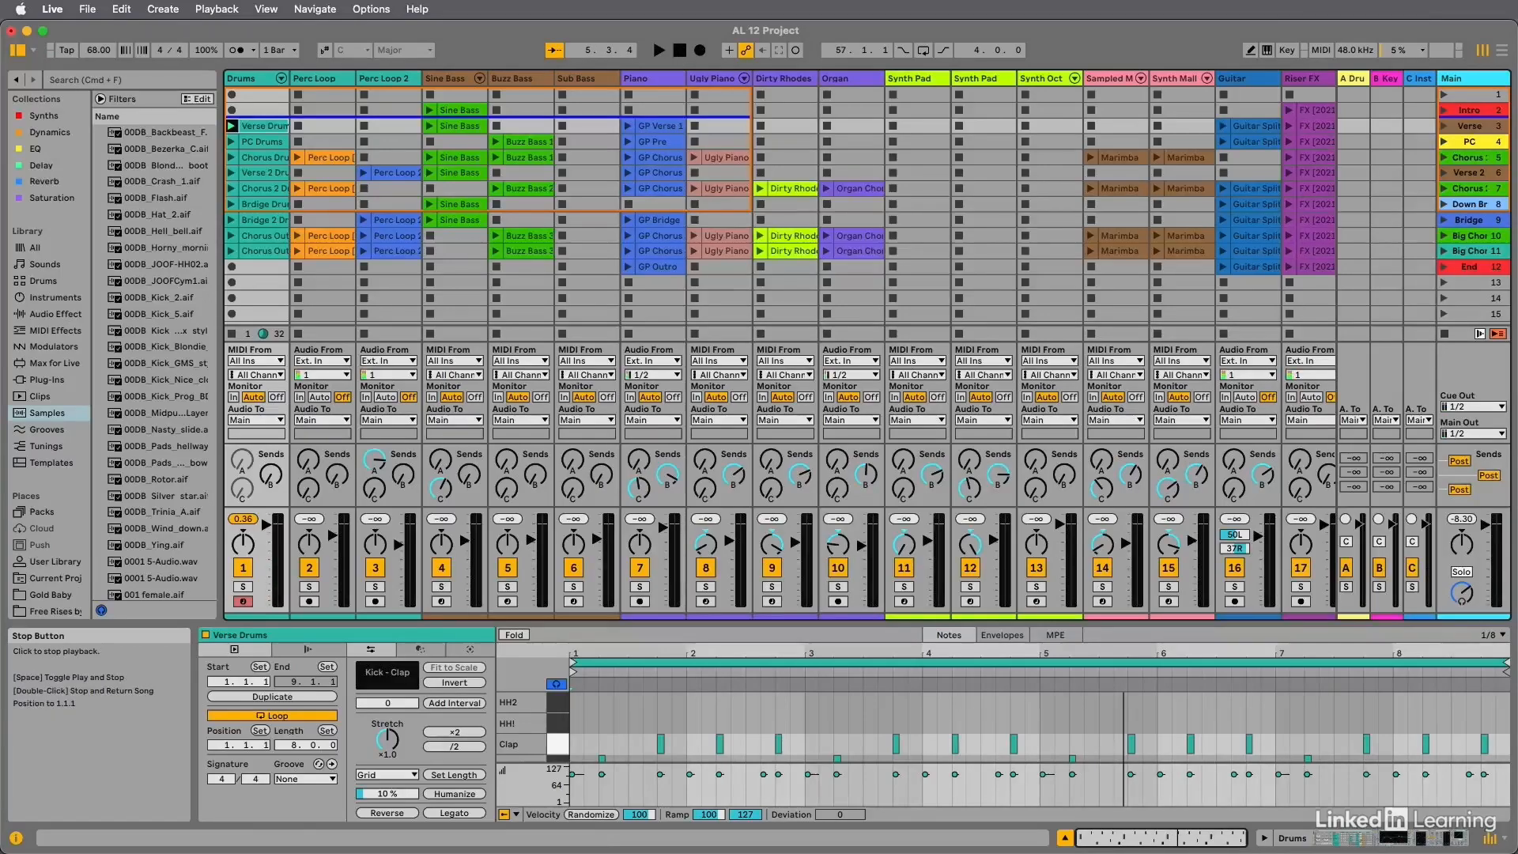
left_click(232, 127)
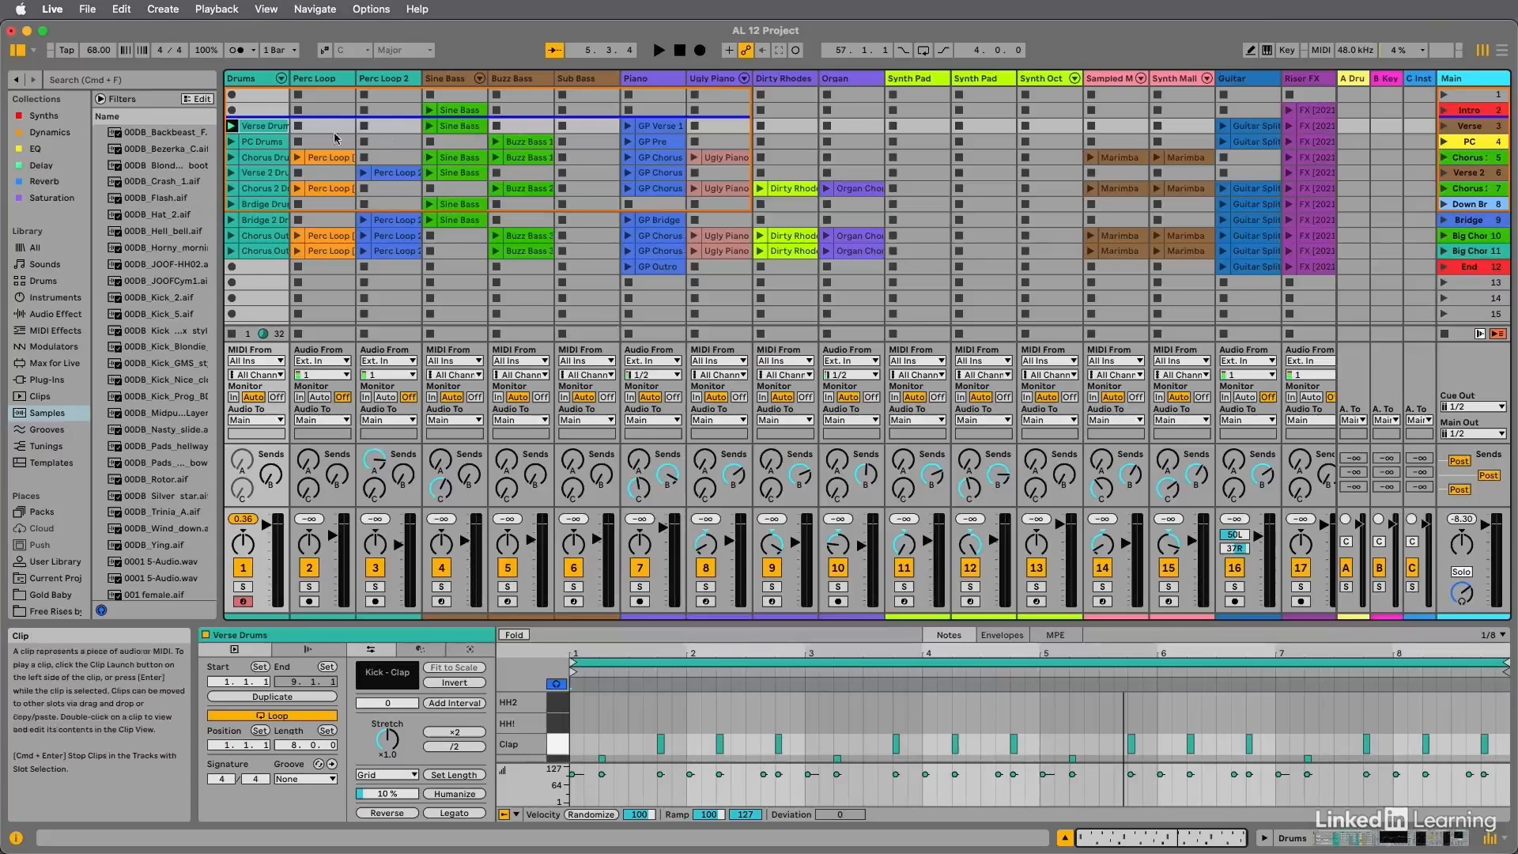
key("space")
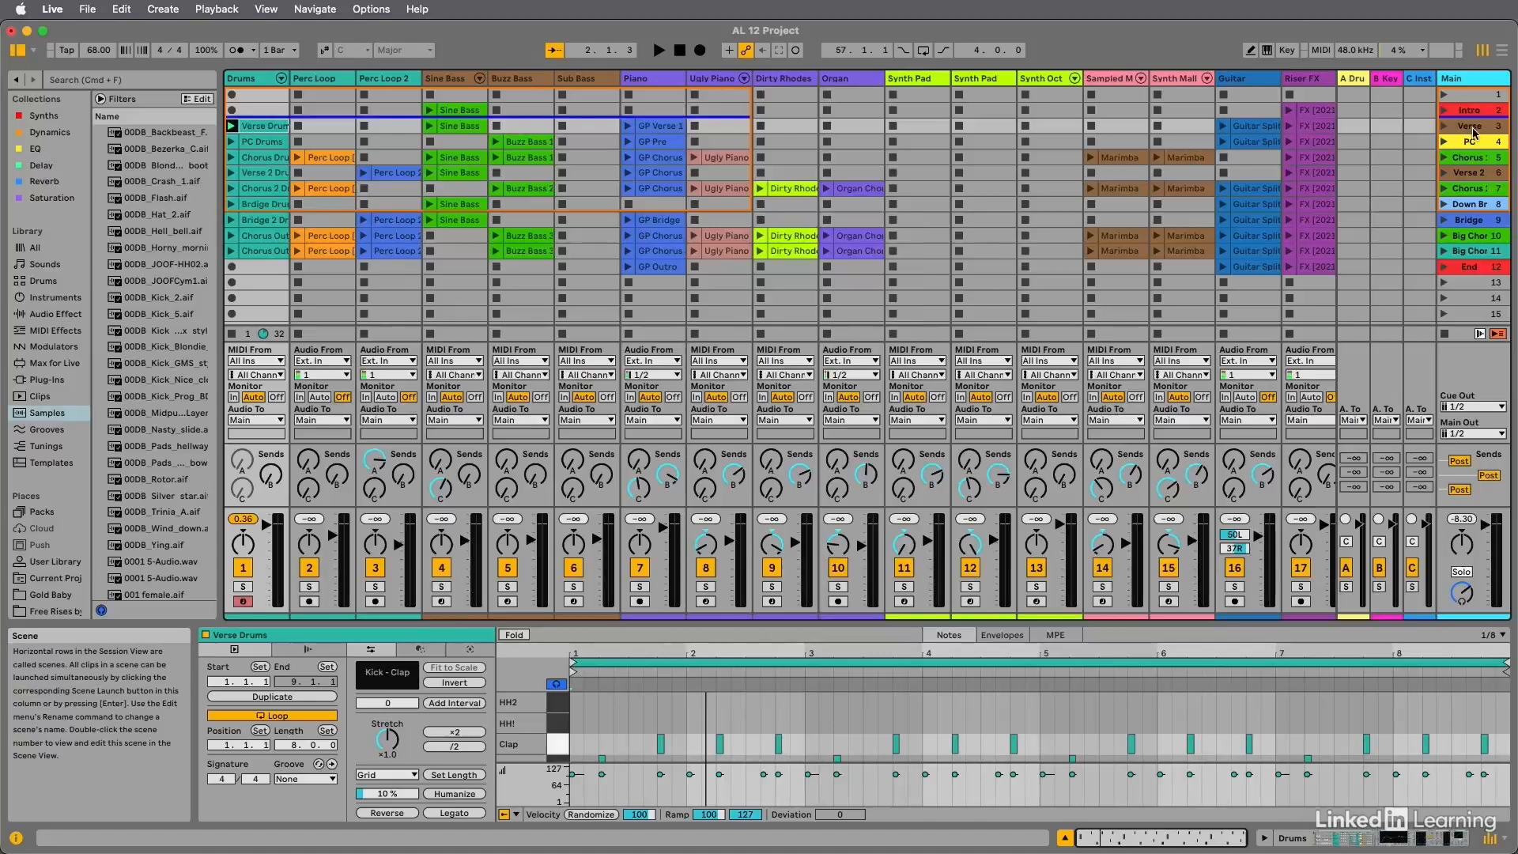
Launch all clips of the Verse scene together, and stop playback.
left_click_drag(1473, 129, 1472, 131)
key("Return")
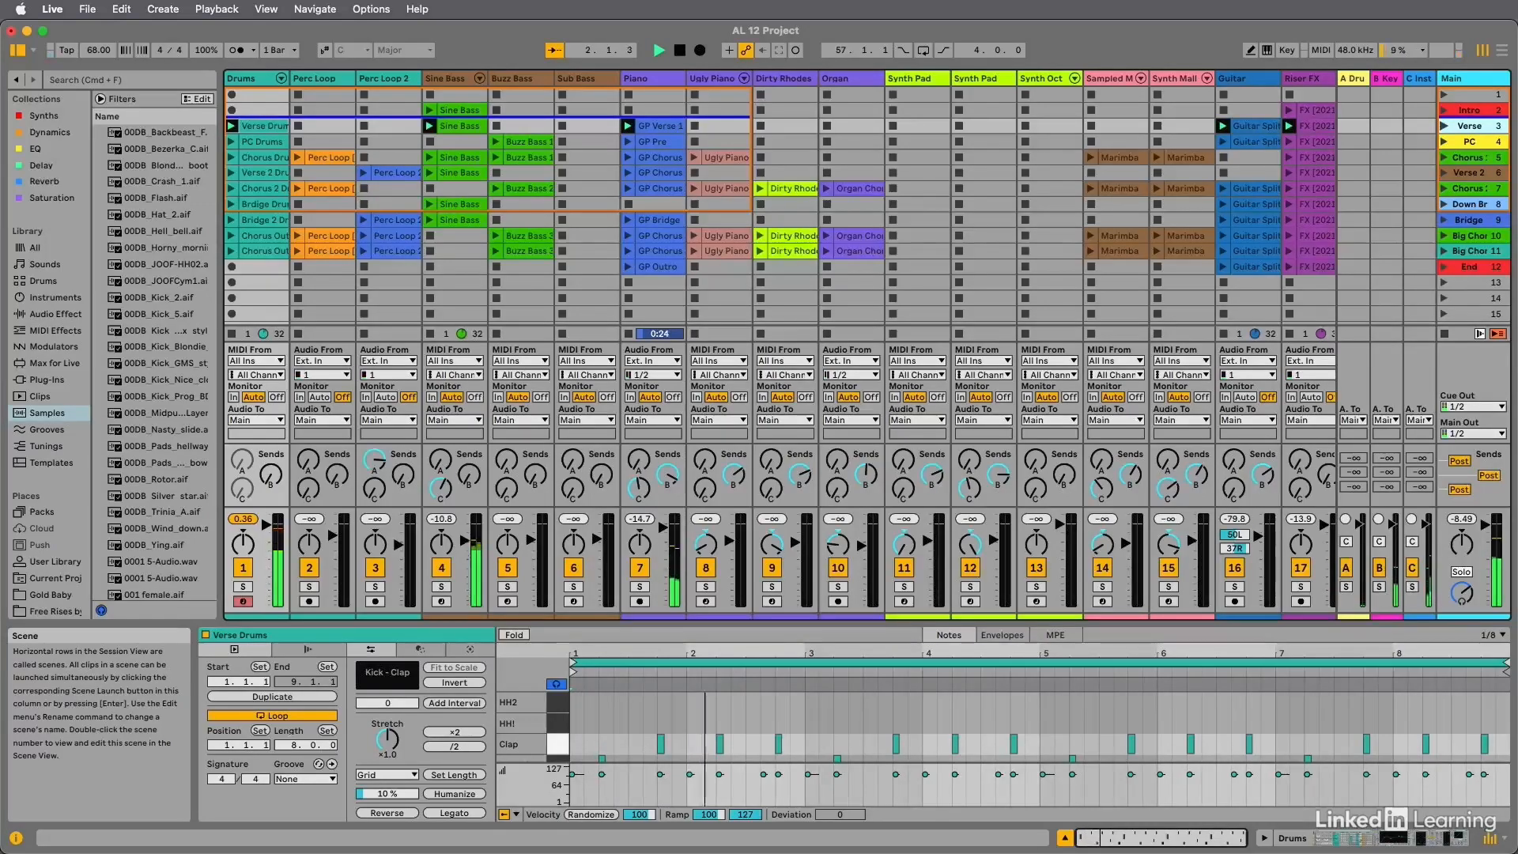
key("space")
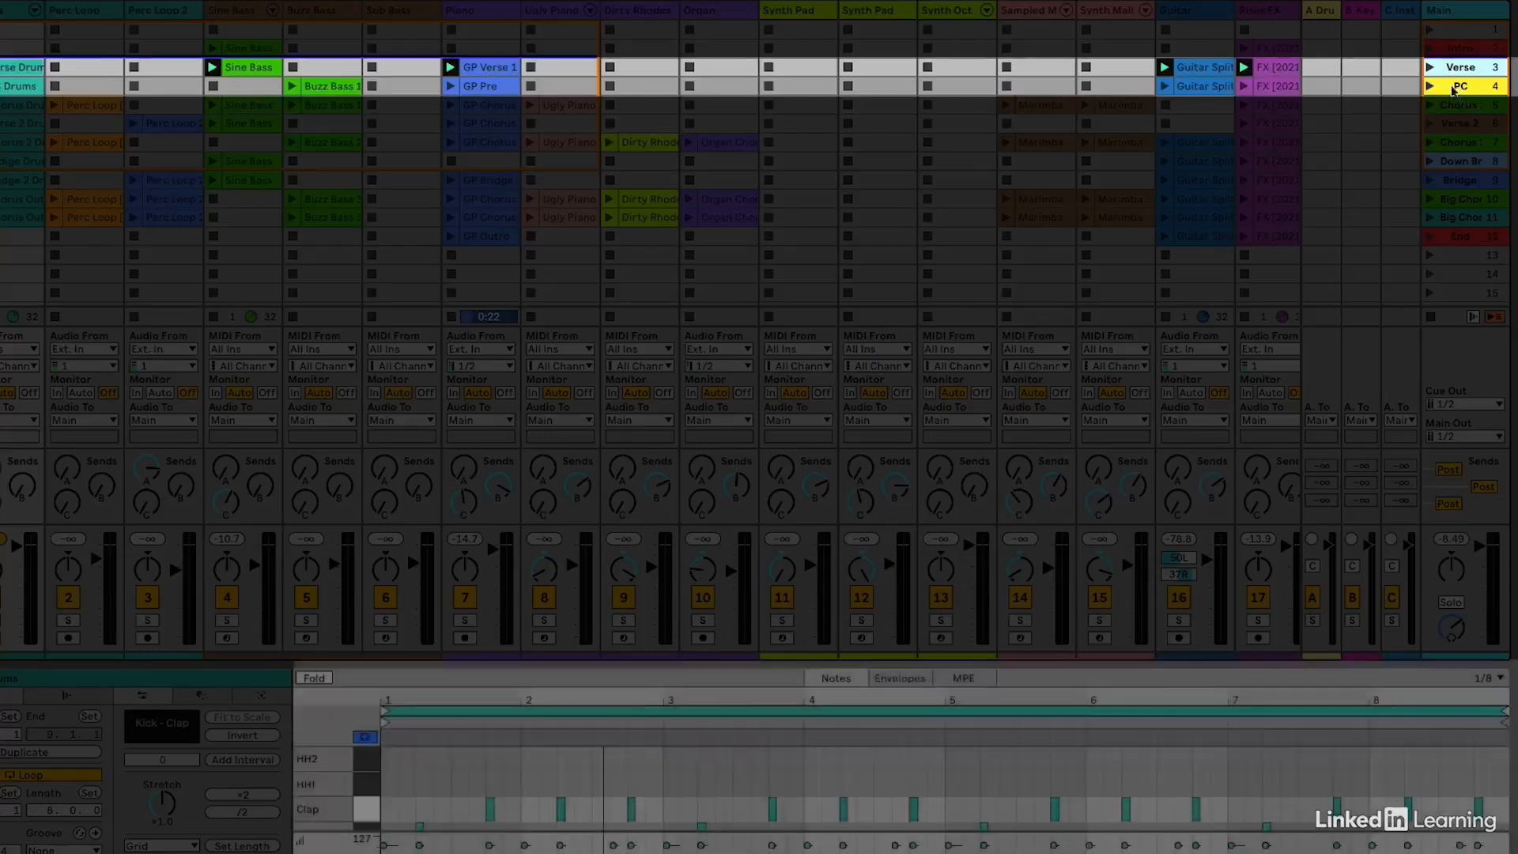
Relaunch the Verse scene, and launch the PC scene while it plays.
left_click(1432, 69)
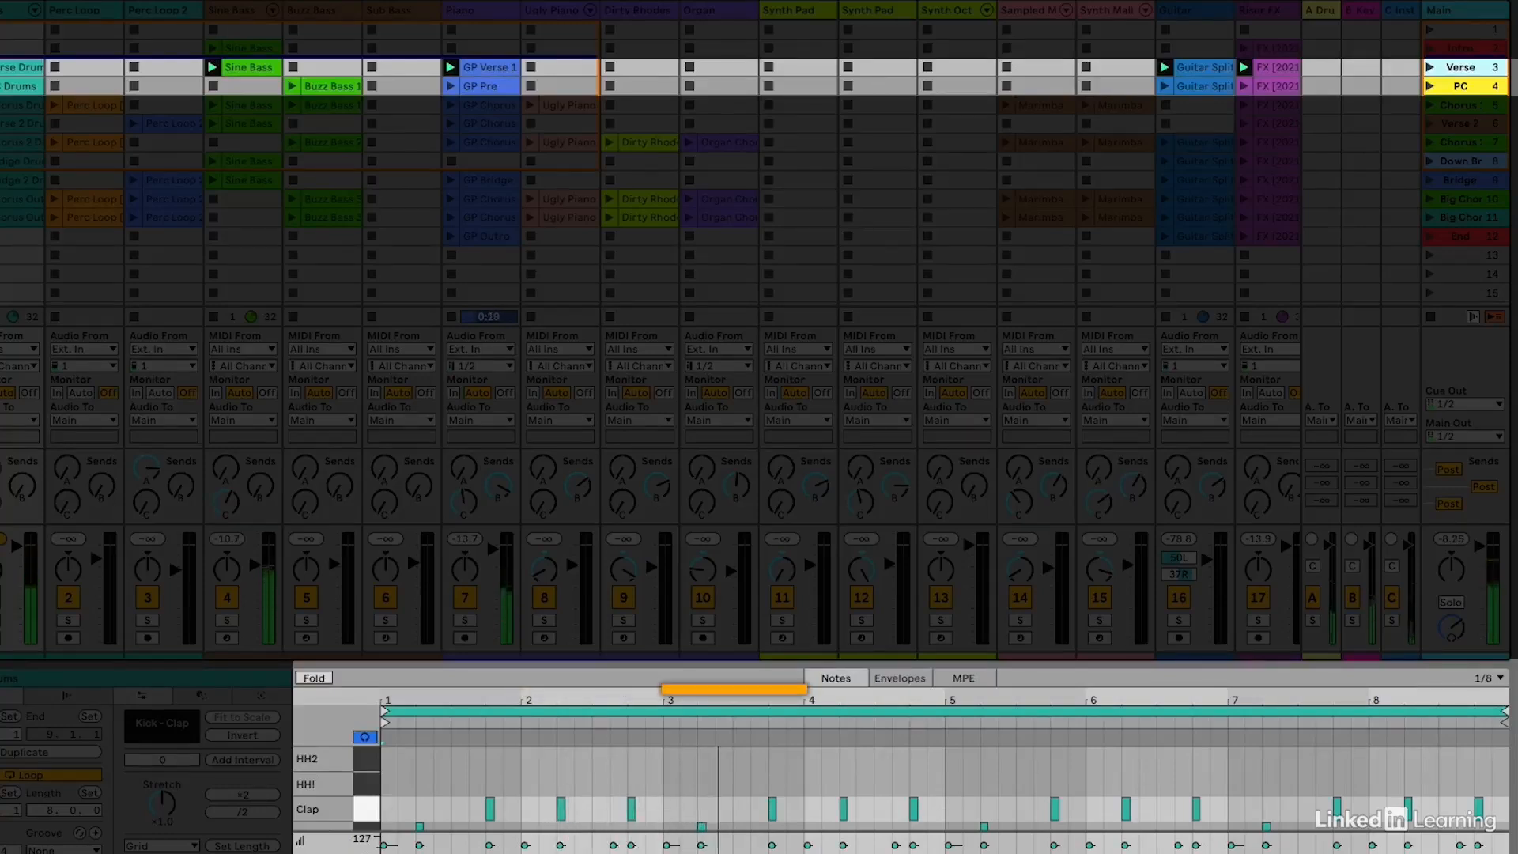
left_click(1430, 87)
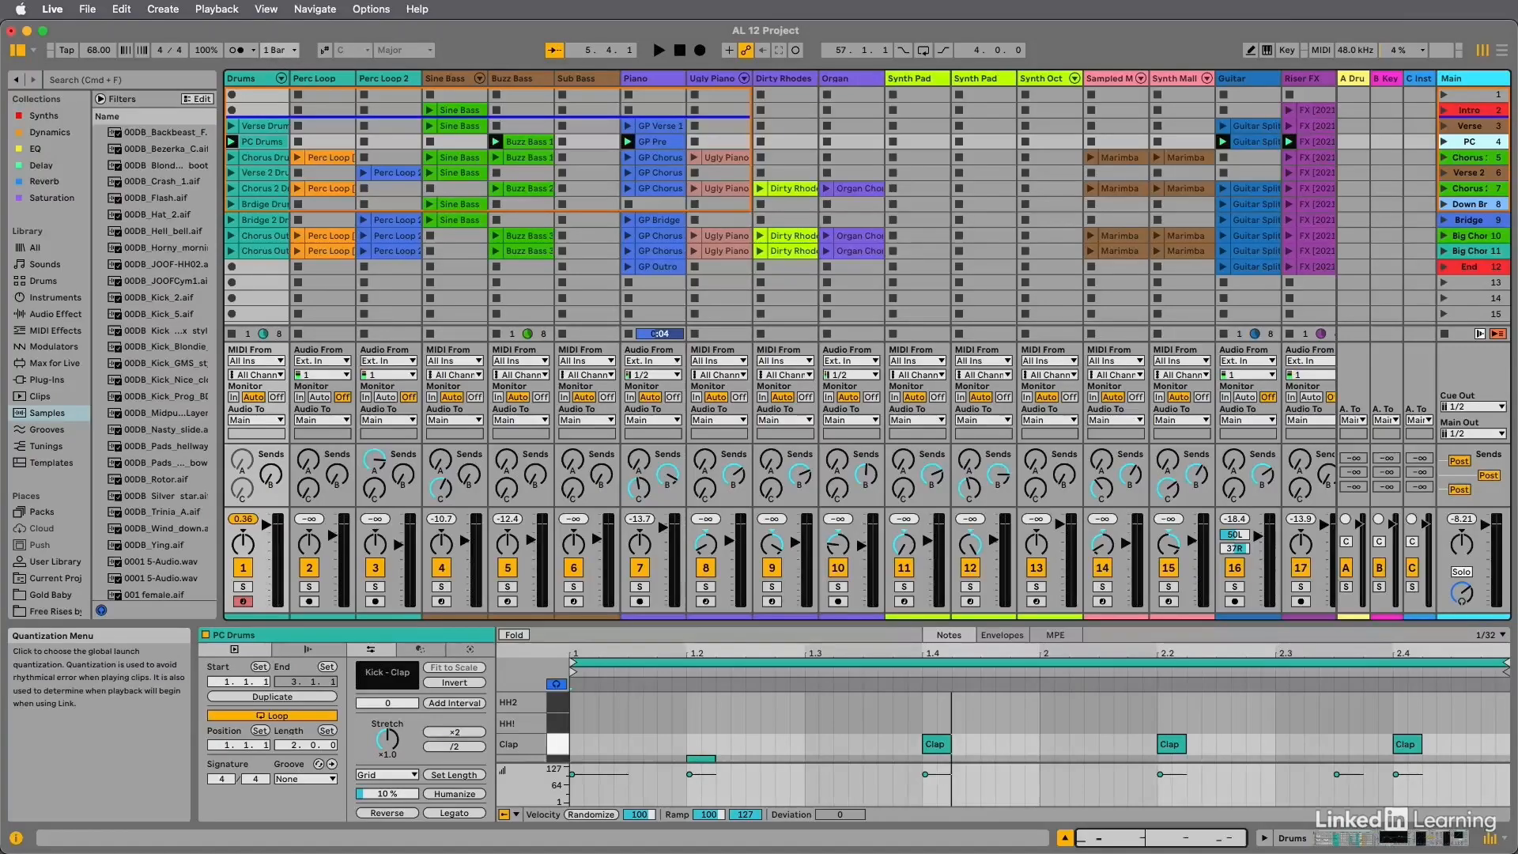
View the available global launch quantization values, leaving the 1 Bar setting in place.
left_click(281, 50)
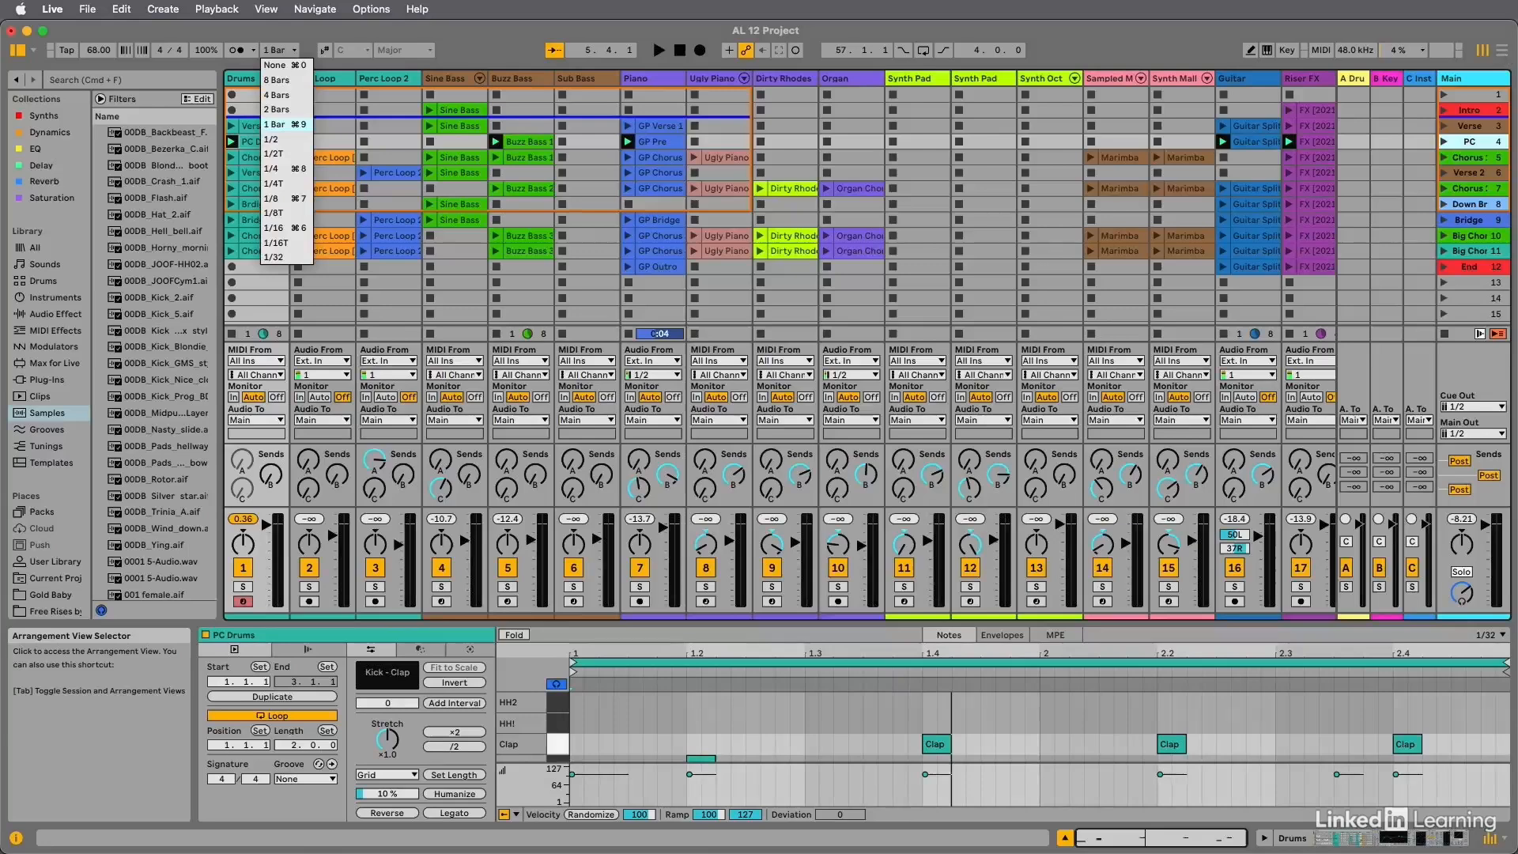
left_click(1502, 51)
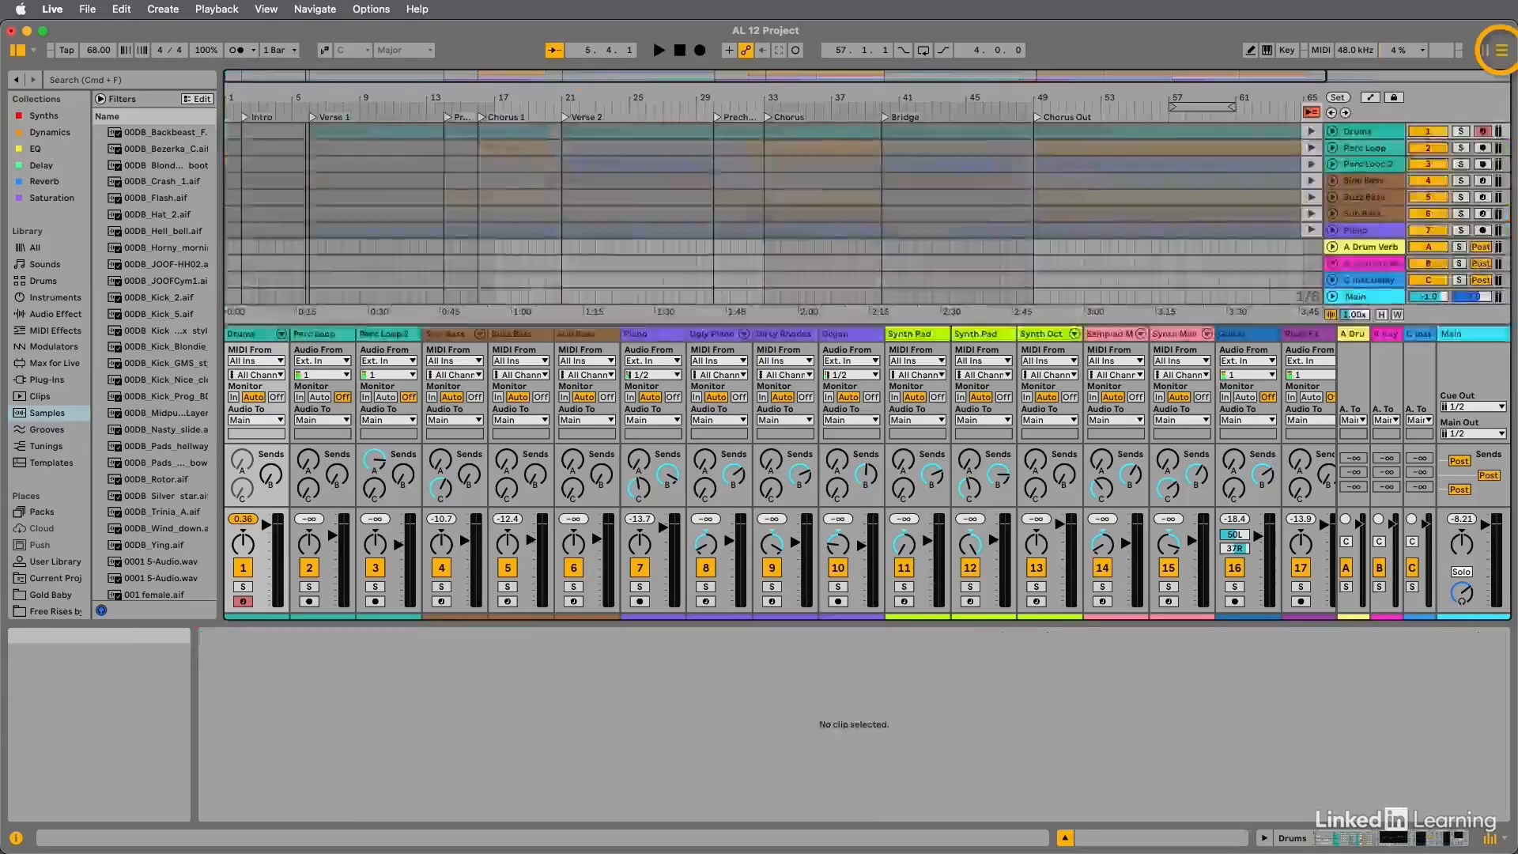
Switch to the Arrangement View and return all tracks to playing their arrangement clips.
left_click(1502, 50)
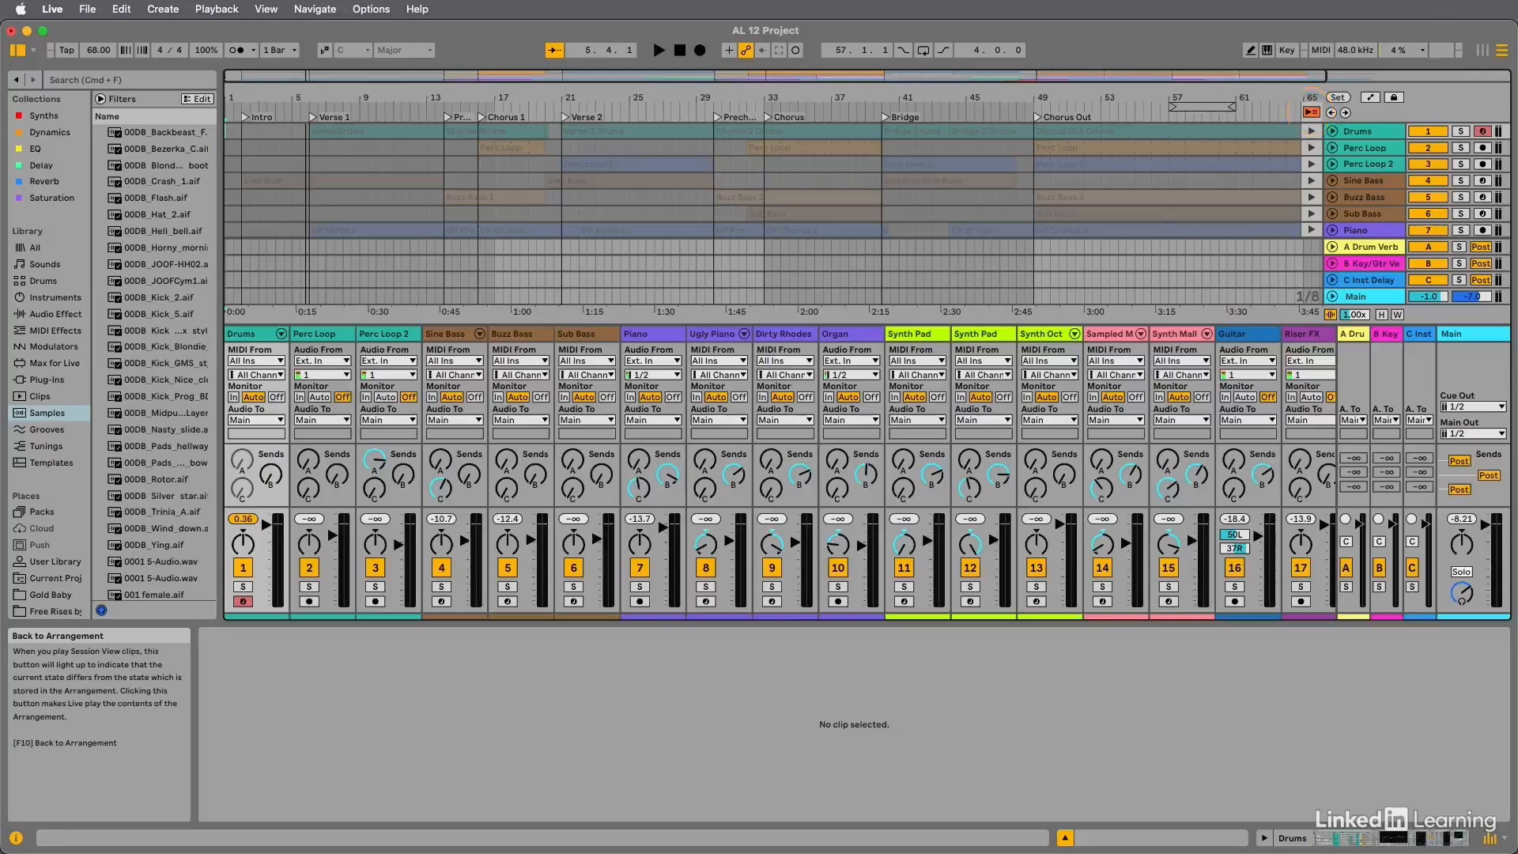
left_click(1312, 112)
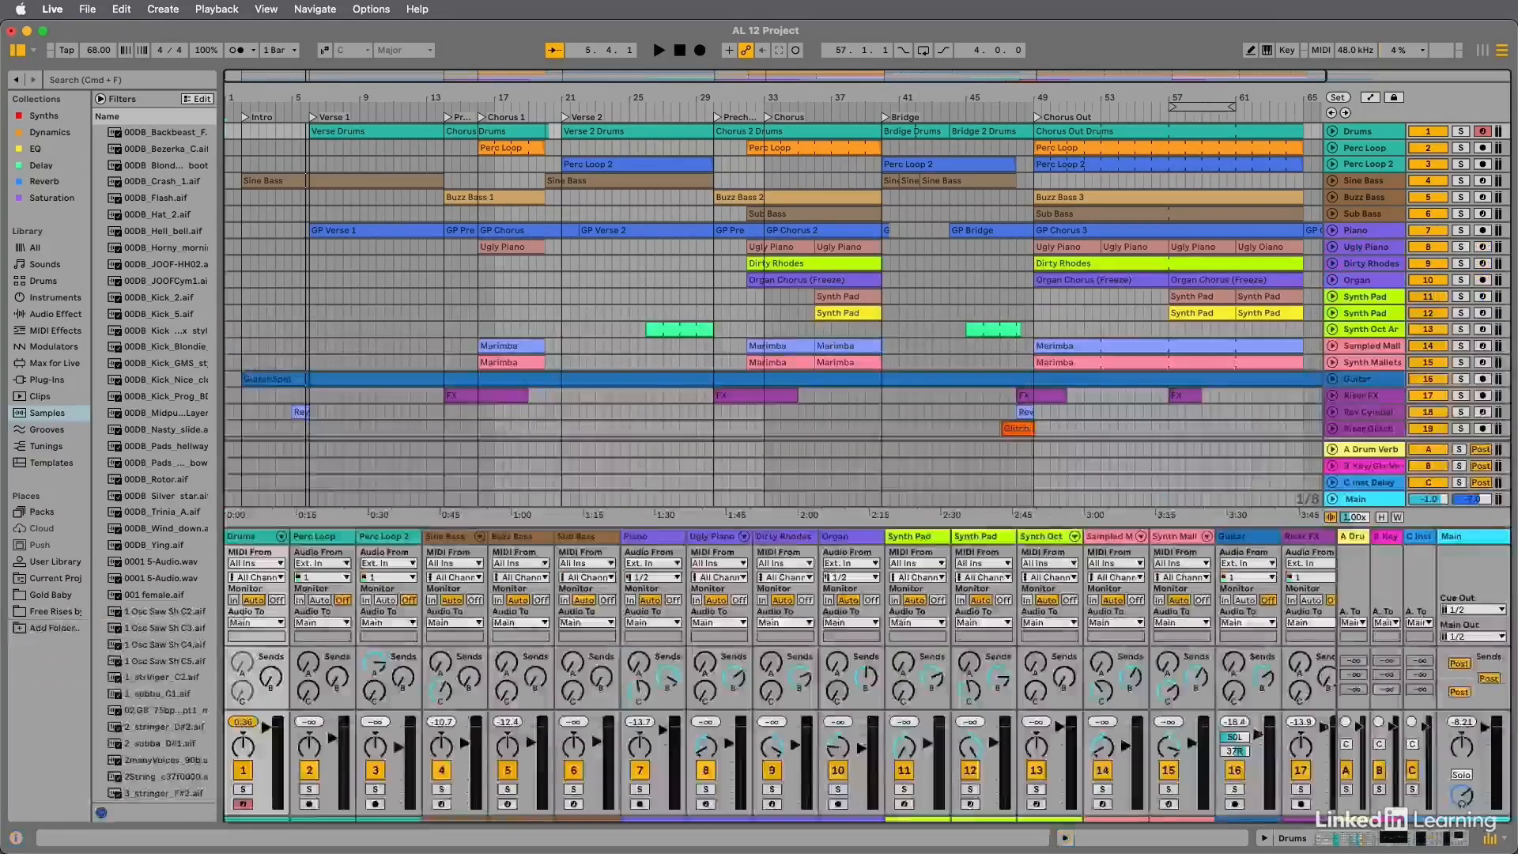
Hide the Clip View, and briefly show and hide the Device View of the Drums track.
left_click(1065, 837)
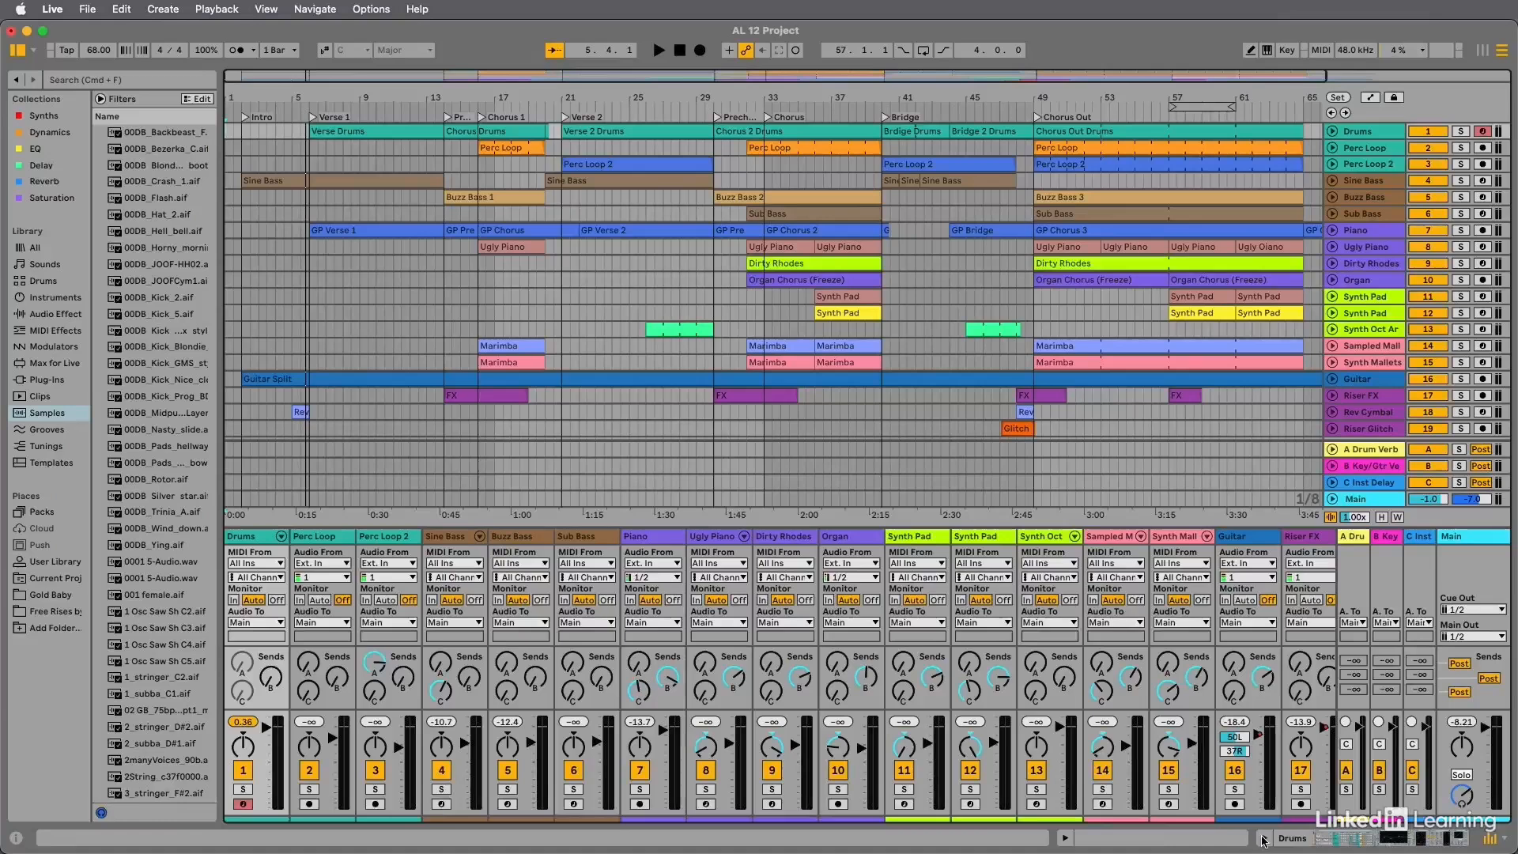
left_click(1263, 837)
left_click(1263, 837)
Hide the mixer and show it again, and hide the browser to widen the arrangement.
left_click(1492, 840)
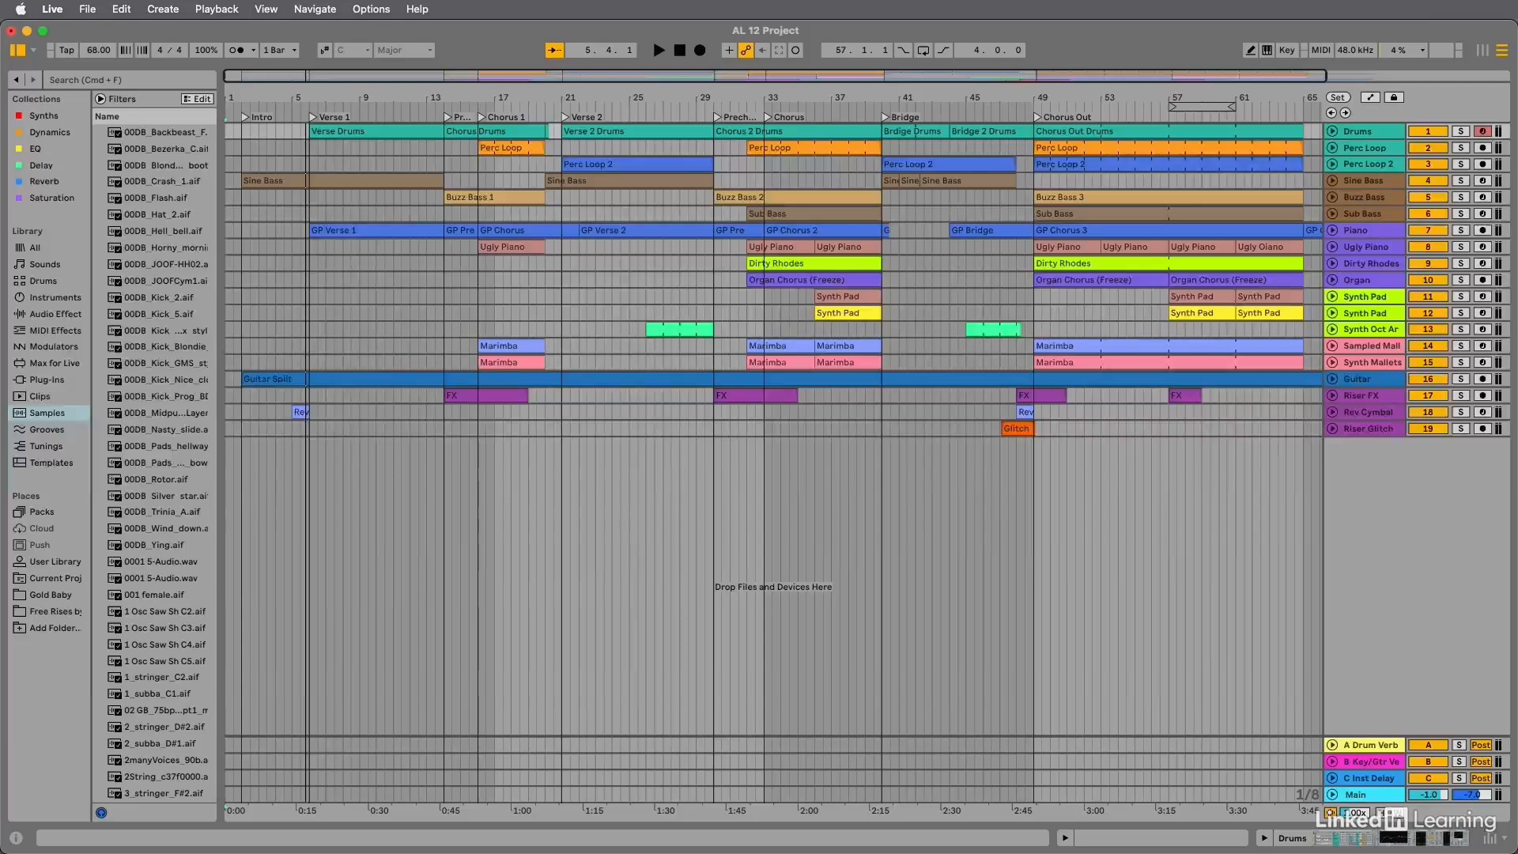
left_click(1491, 840)
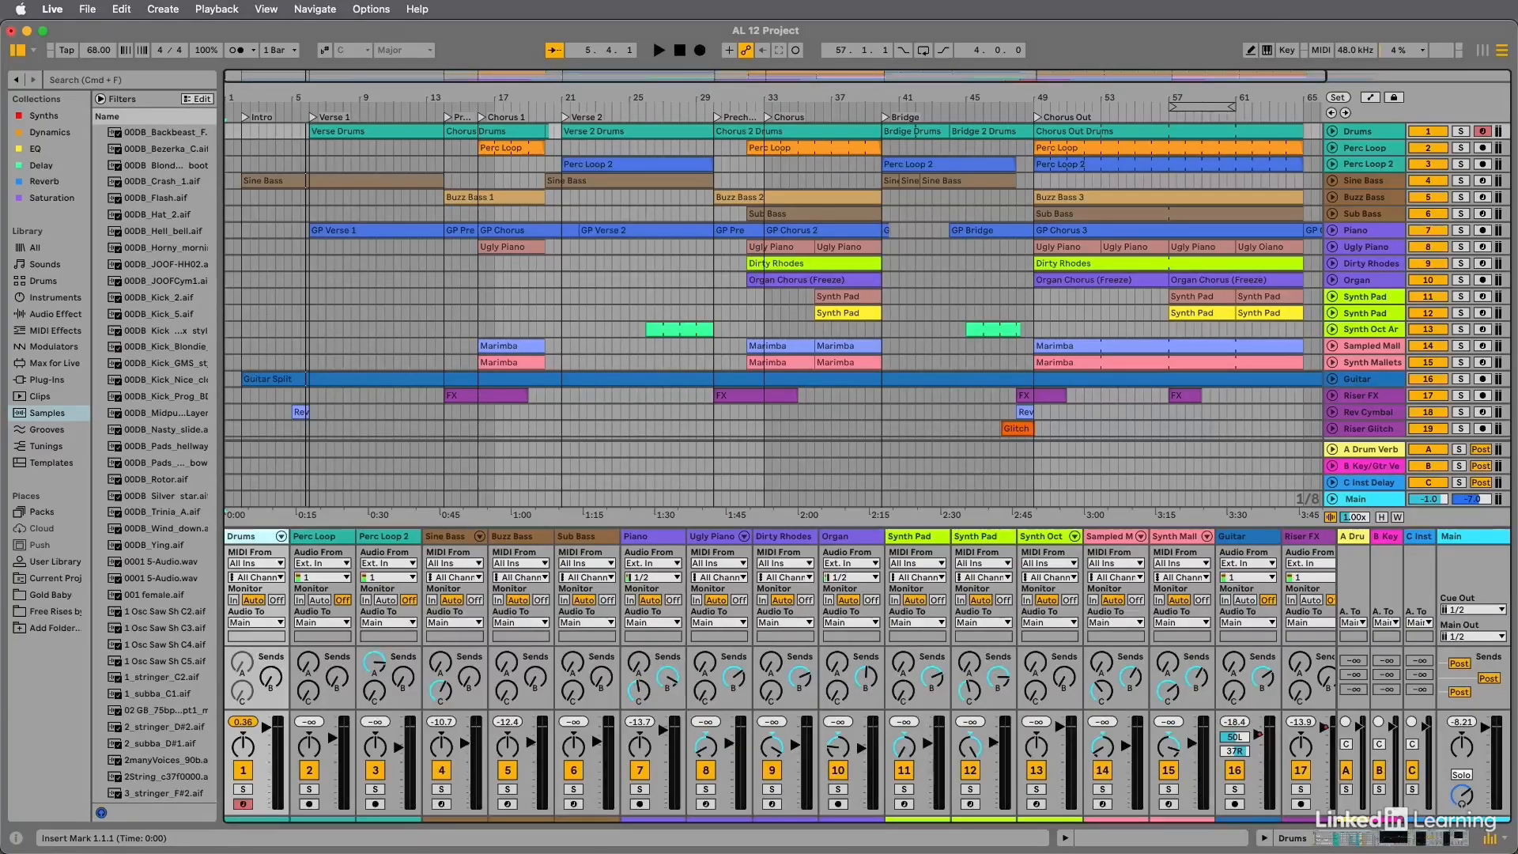
left_click(17, 50)
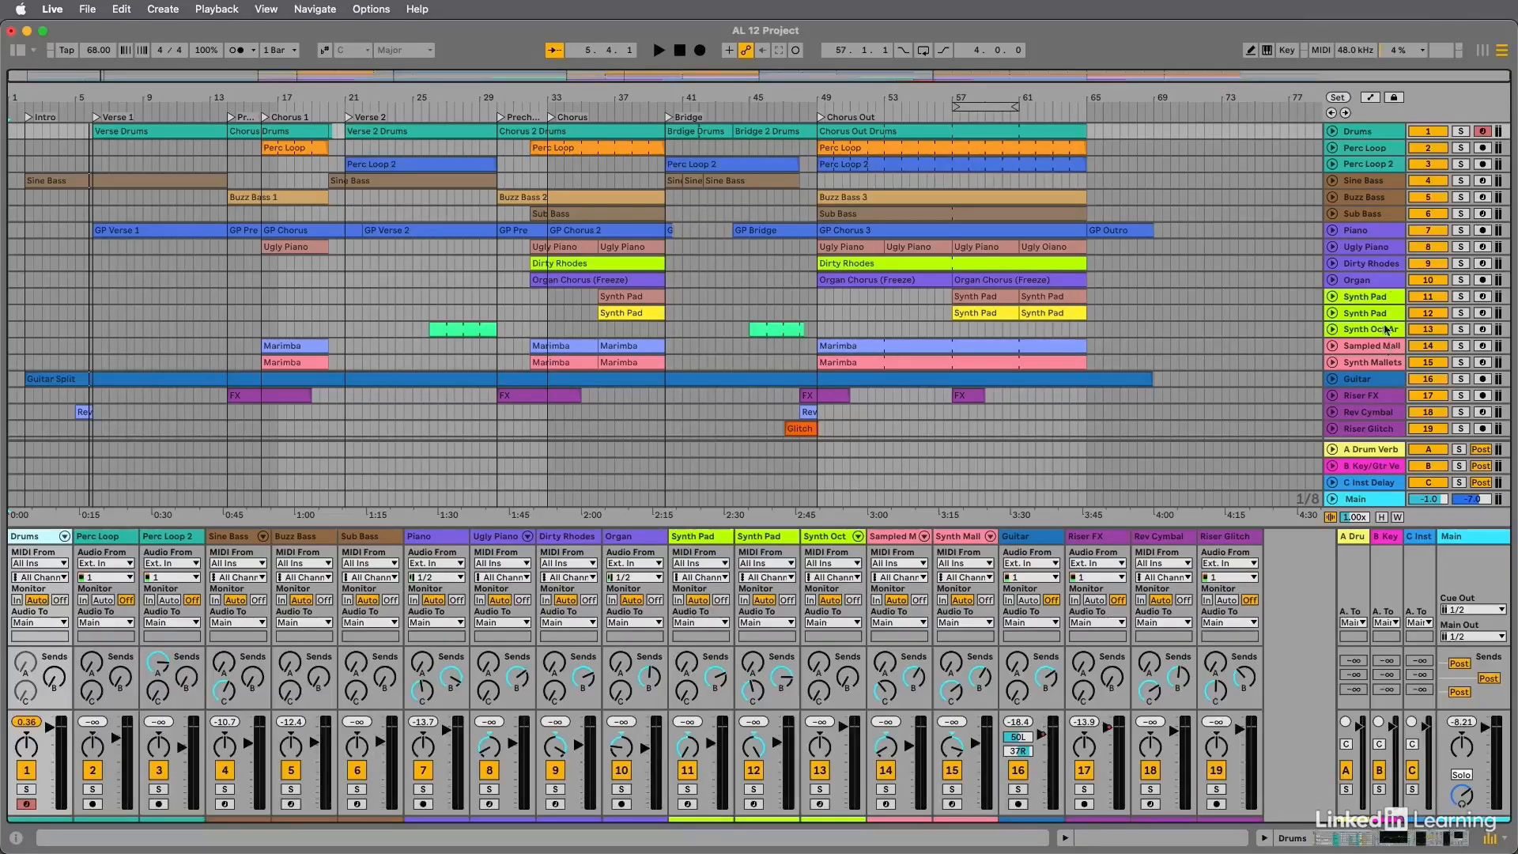
Unfold the Drums track in the arrangement at a taller height so its clips' notes show.
left_click(1335, 136)
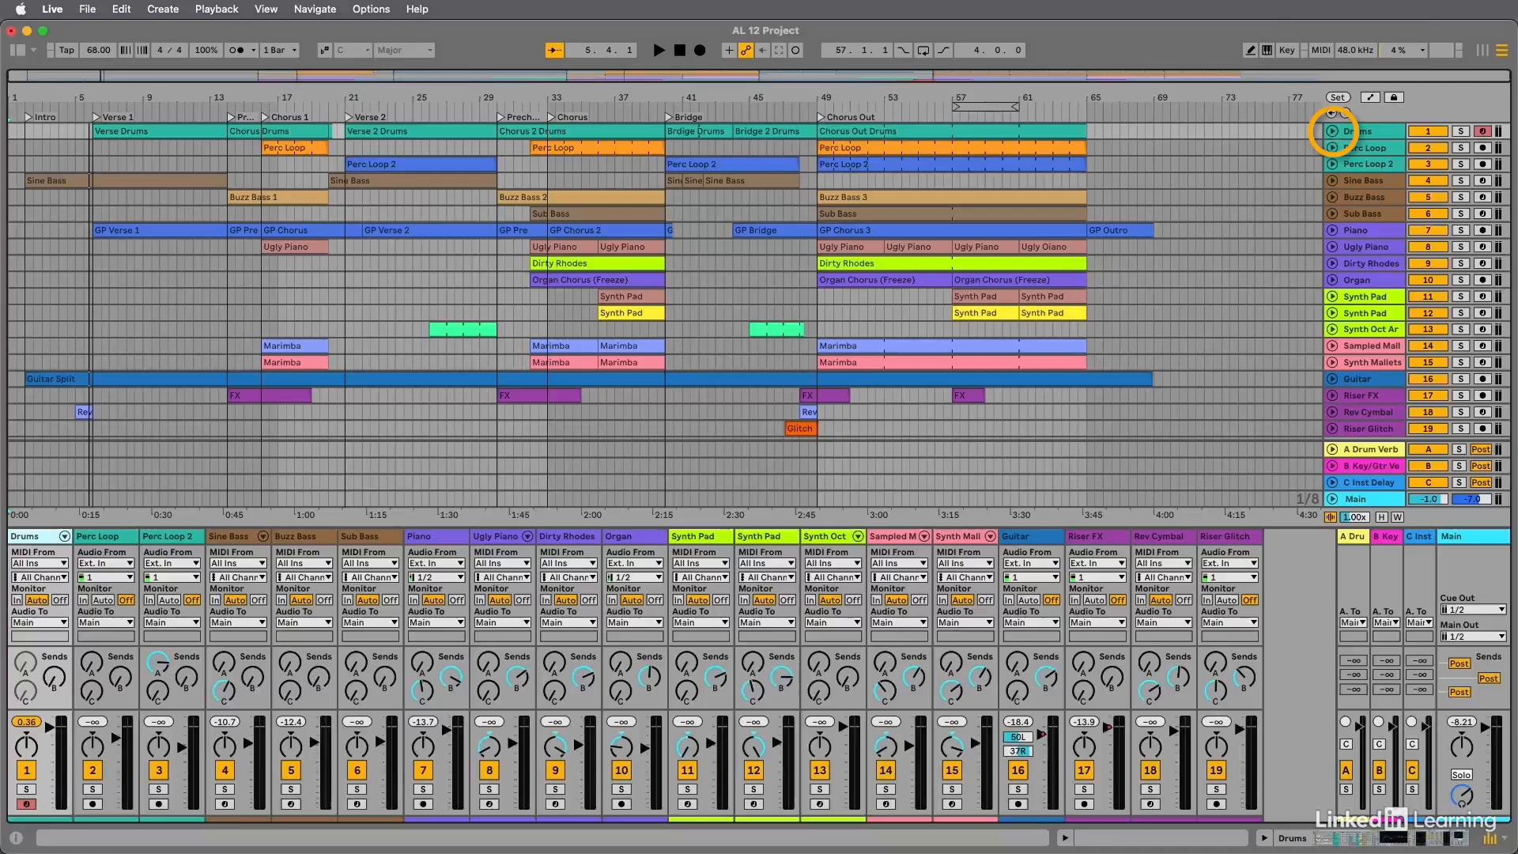
left_click(1333, 133)
left_click_drag(1371, 155, 1370, 199)
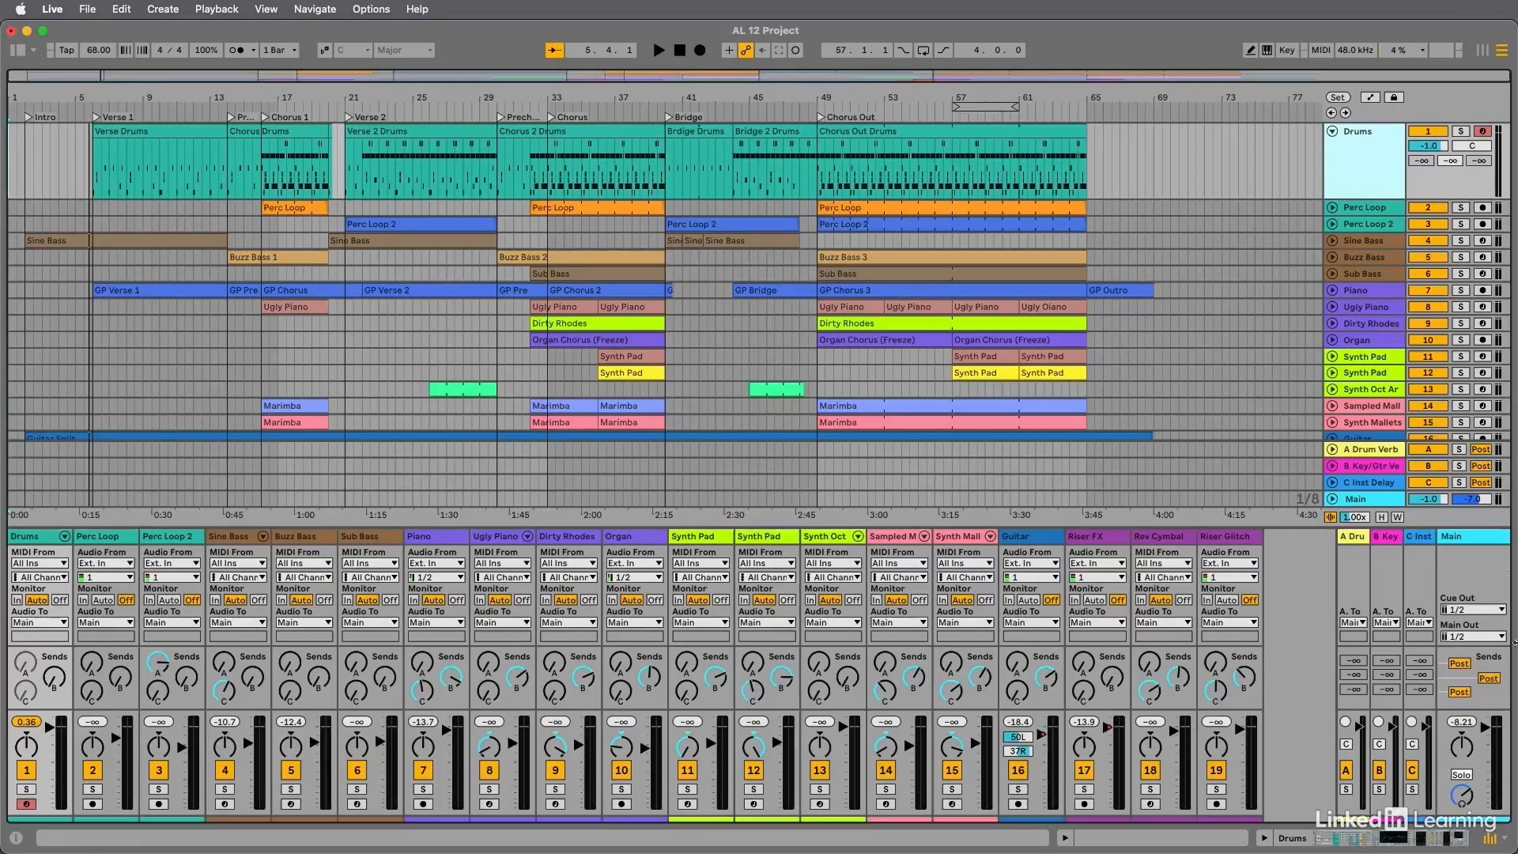
View the display options under Arrangement Track Controls without changing any of them.
left_click(266, 9)
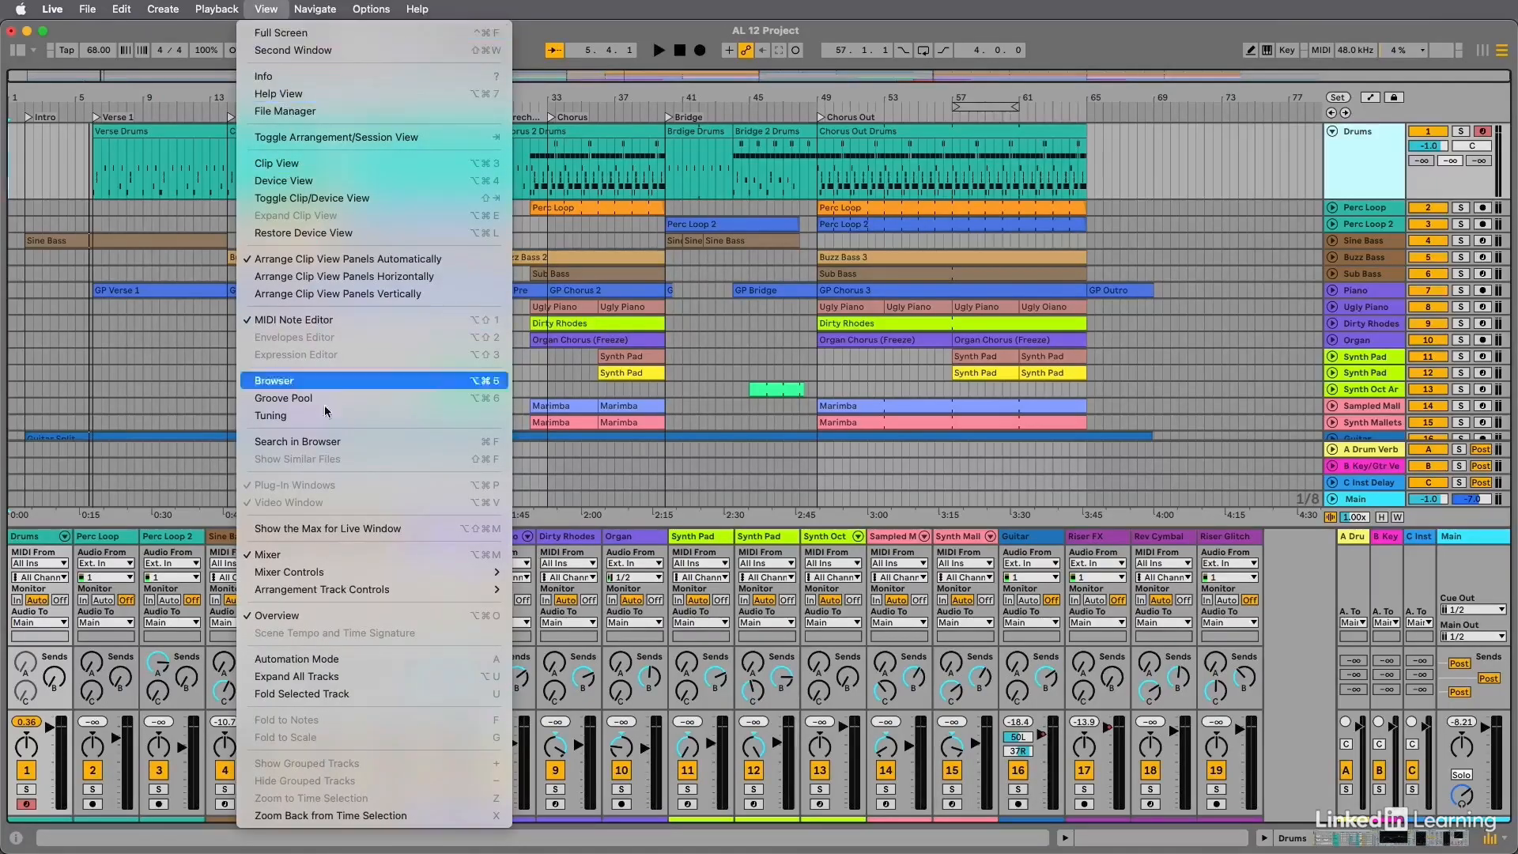
mouse_move(355, 592)
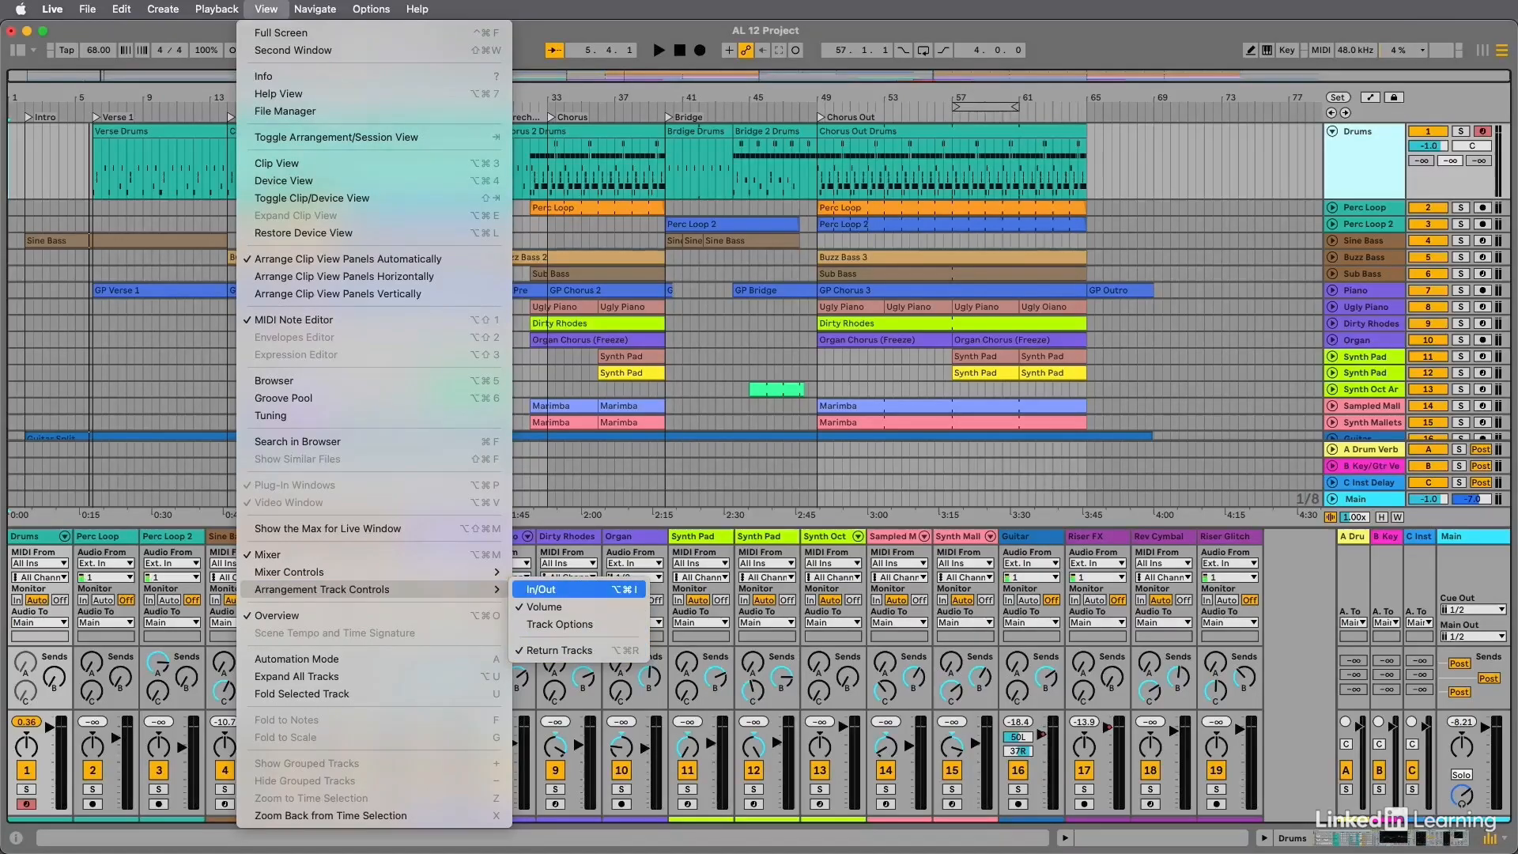
left_click(694, 198)
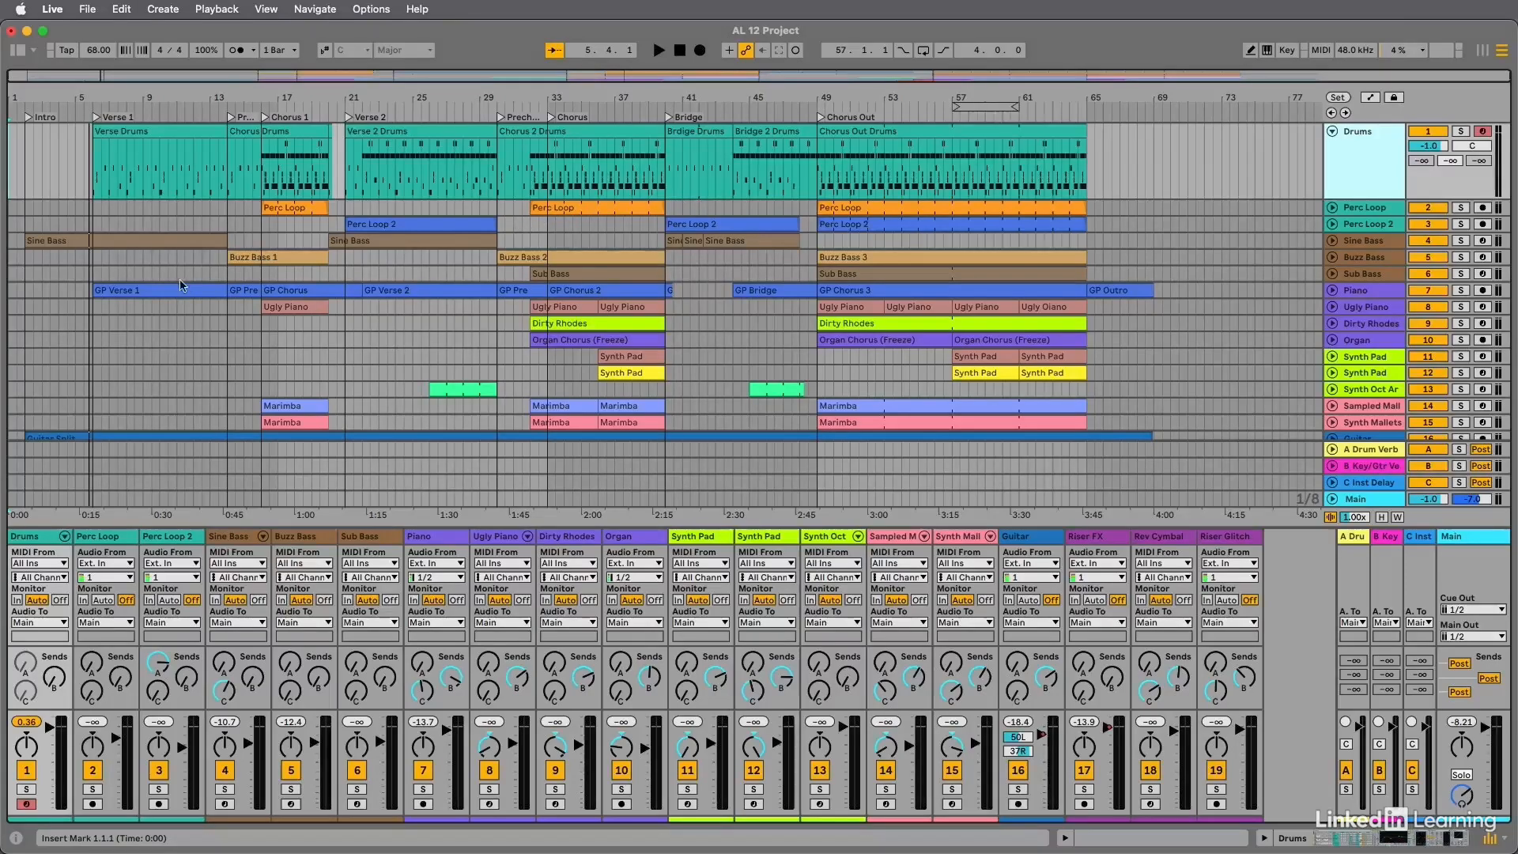
Place the insert marker near the start of the Intro on the Sub Bass track, play the arrangement from there, and stop playback.
left_click(30, 273)
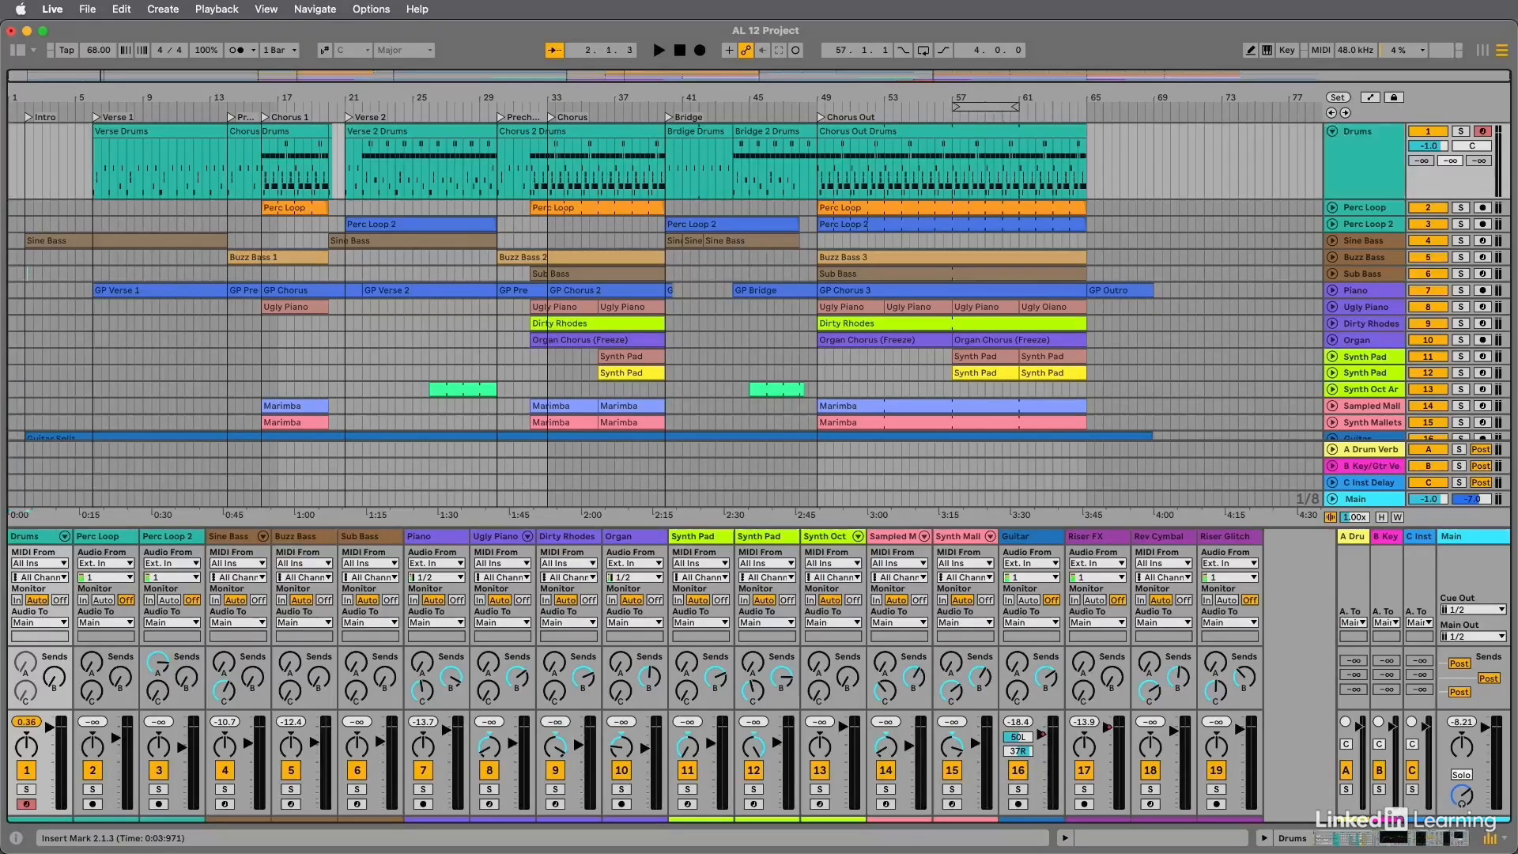
left_click(24, 275)
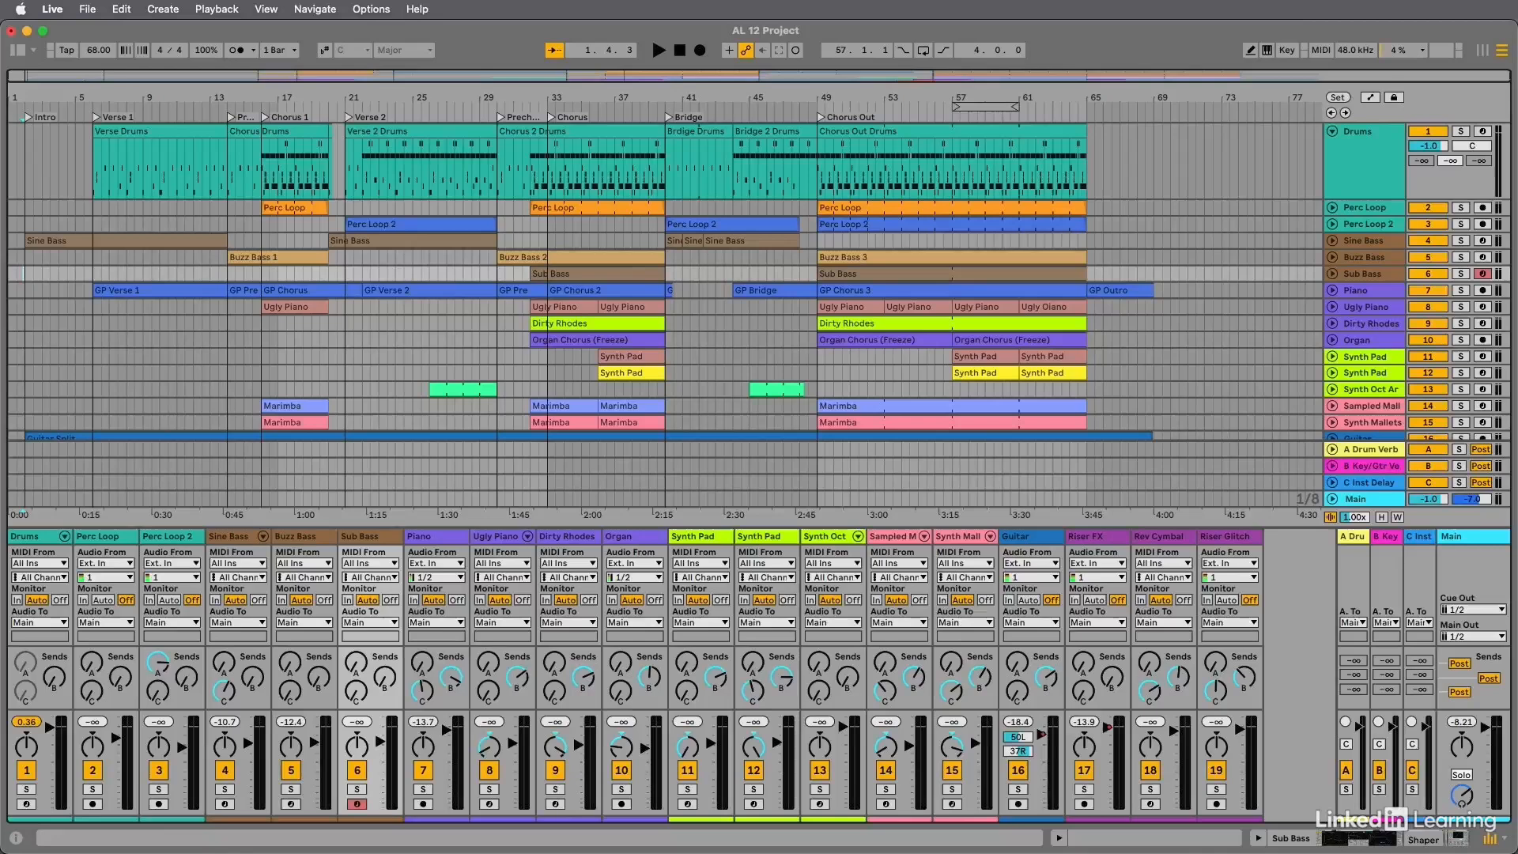
left_click(659, 50)
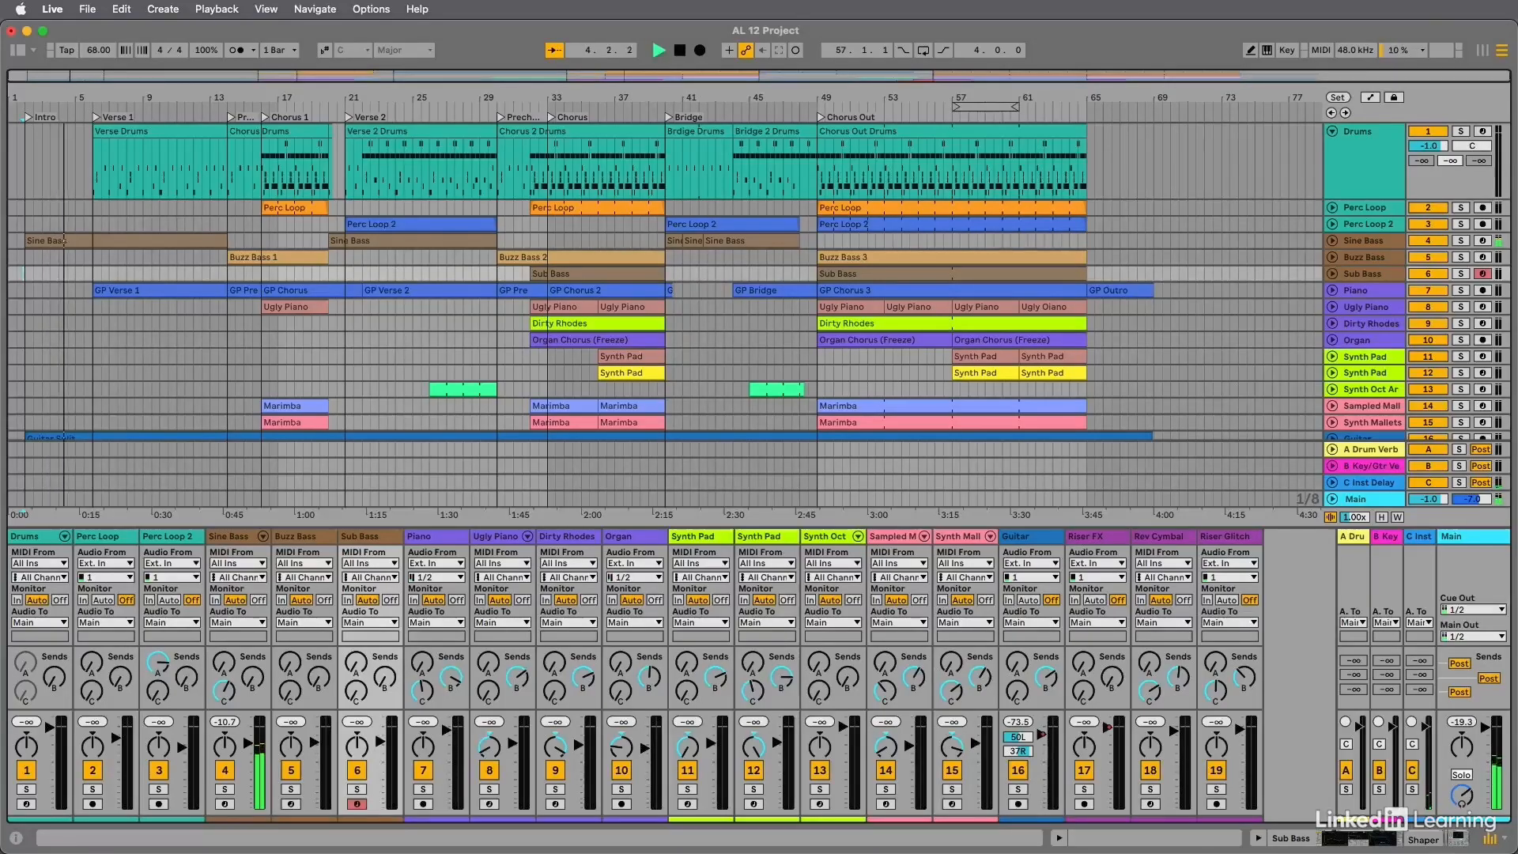
key("space")
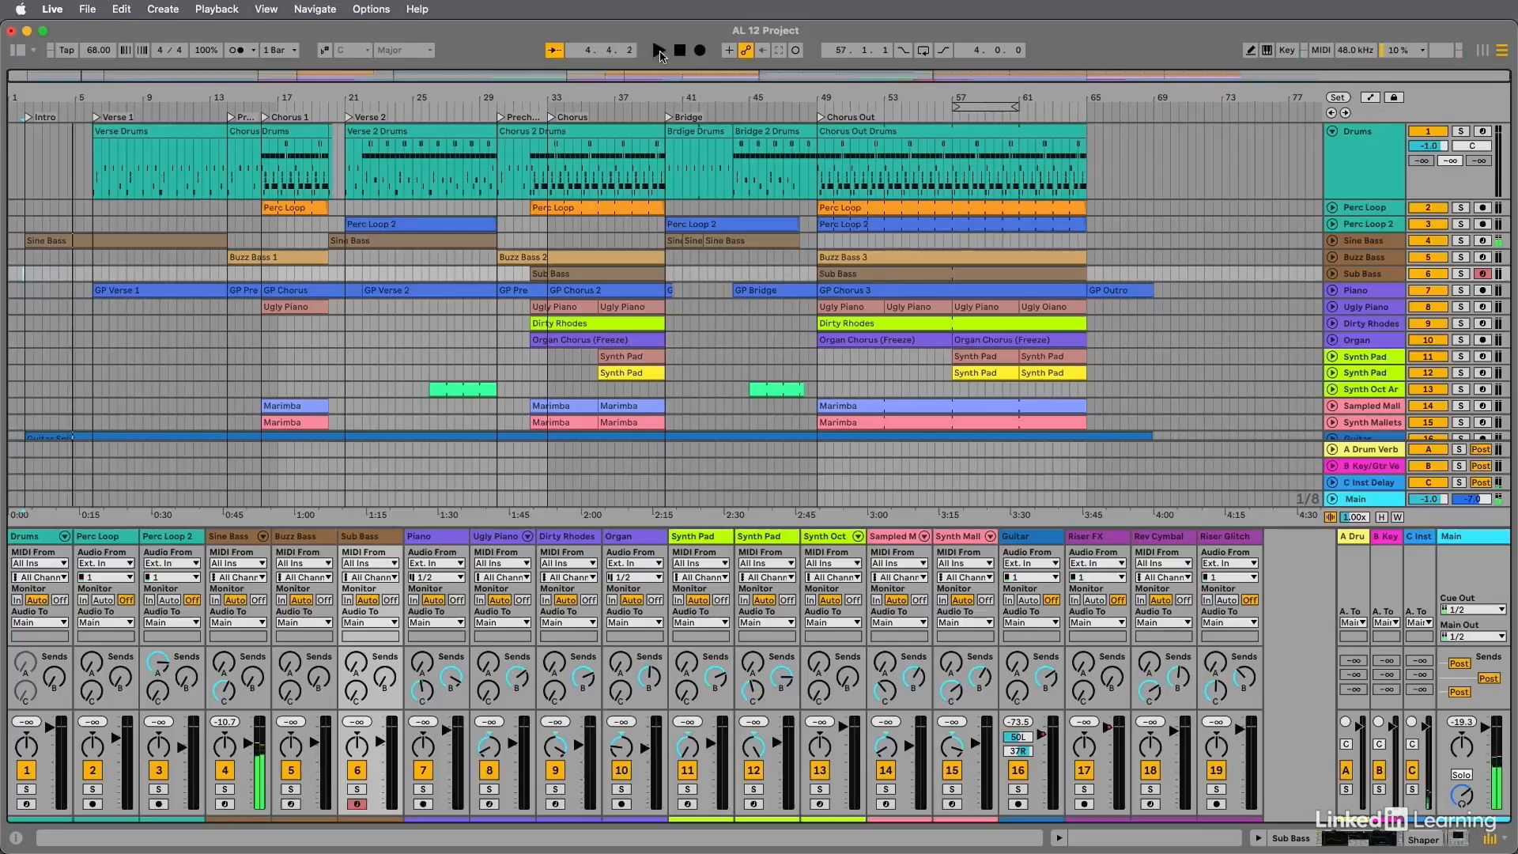